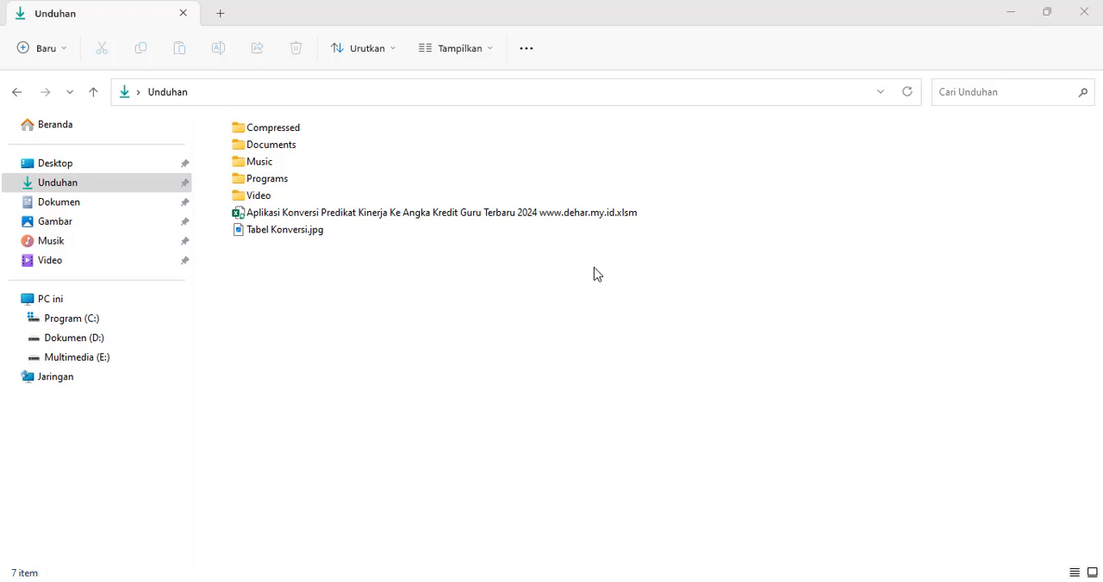
pyautogui.click(393, 212)
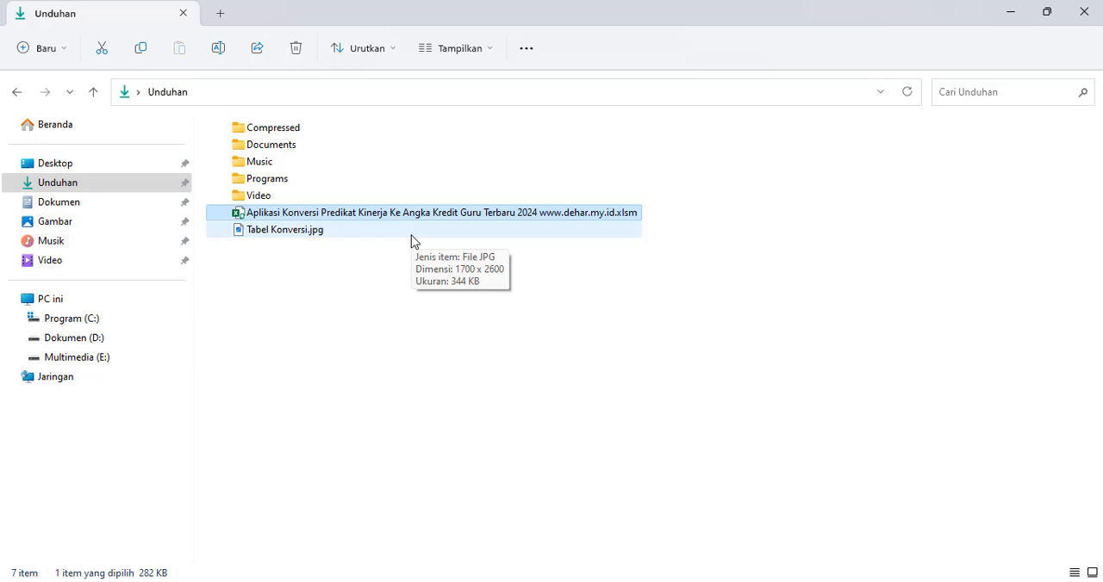
pyautogui.click(435, 319)
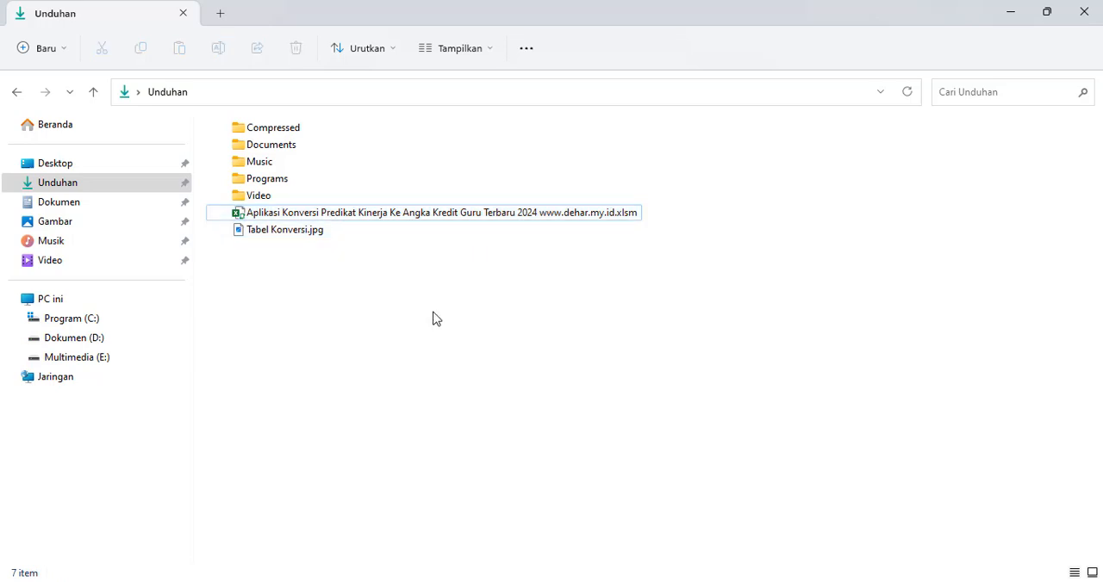
pyautogui.click(534, 217)
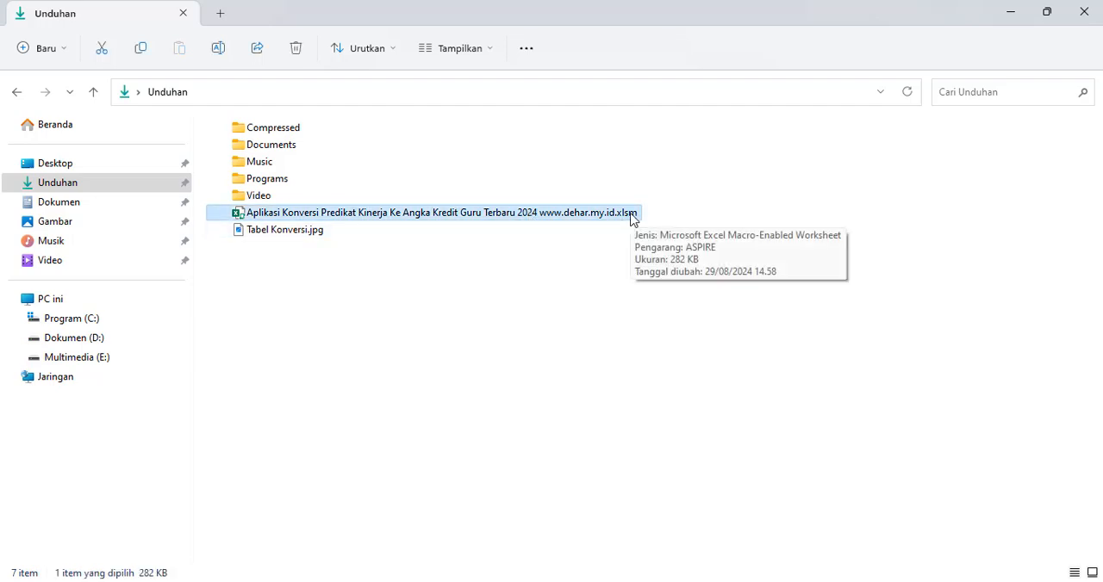
pyautogui.doubleClick(635, 215)
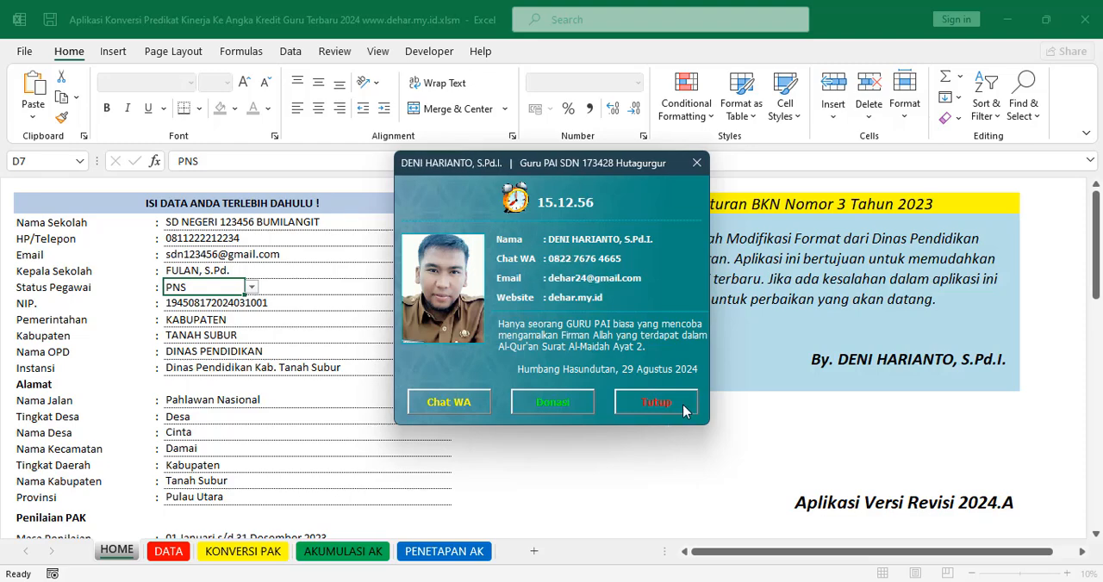
pyautogui.click(656, 402)
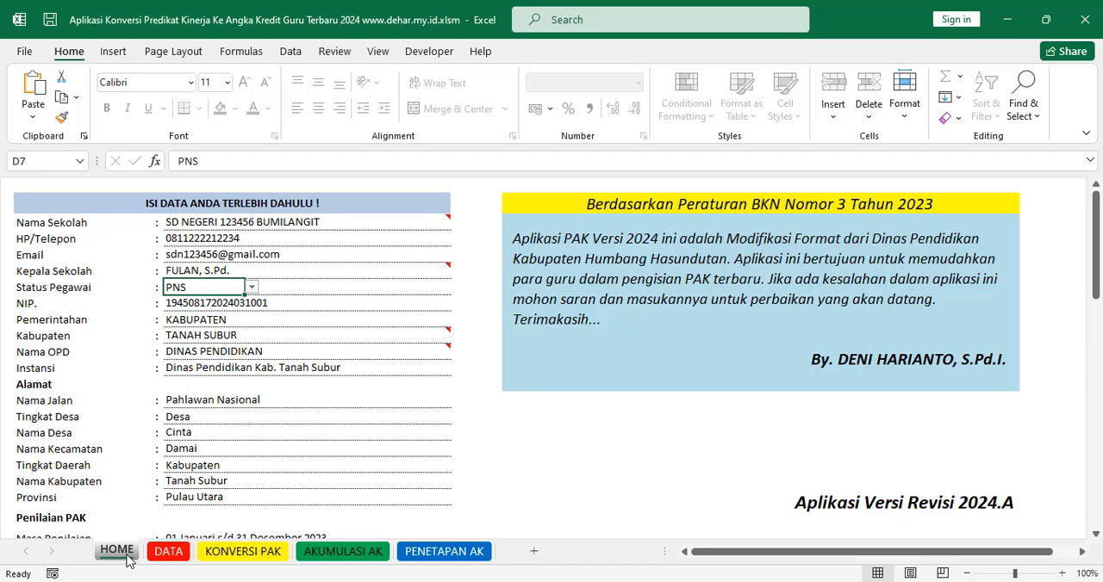
# Step: Examine the school name, phone, email and principal (Kepala Sekolah) entries on the HOME sheet
pyautogui.click(224, 223)
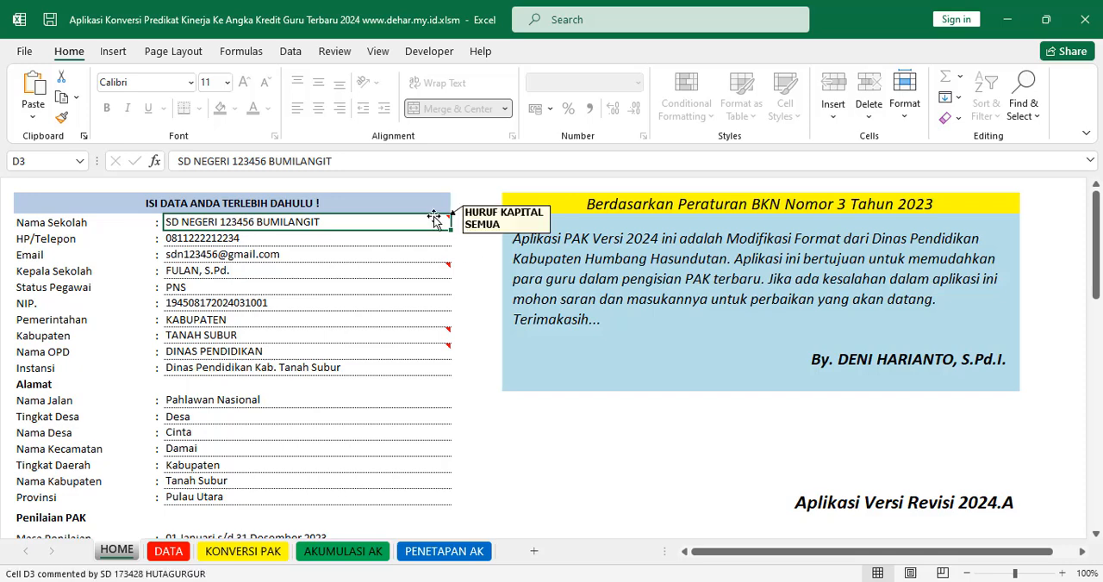
pyautogui.click(225, 238)
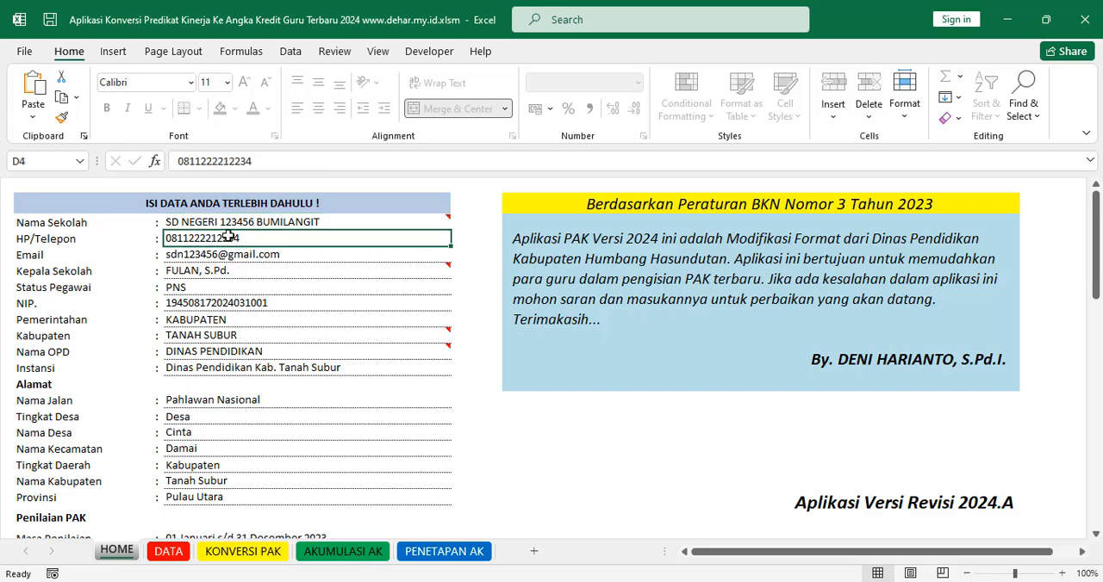
pyautogui.click(229, 226)
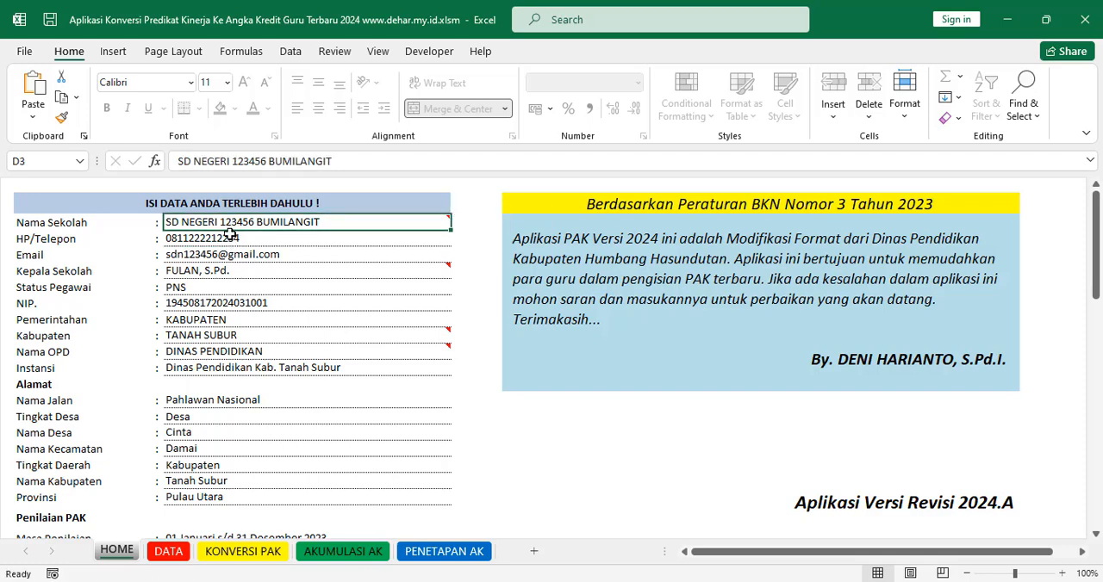
pyautogui.click(231, 238)
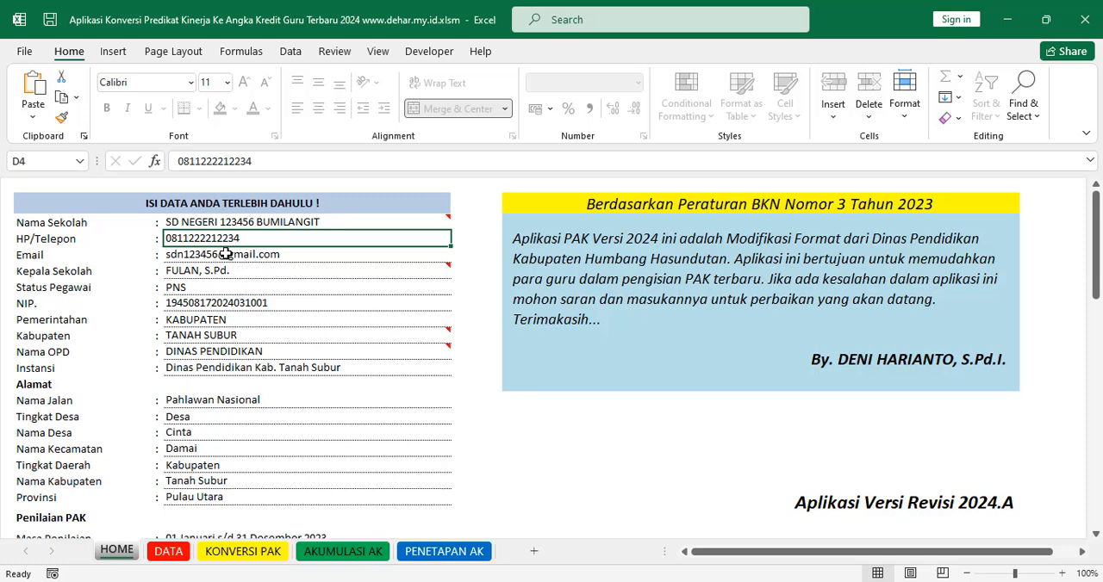
pyautogui.click(230, 256)
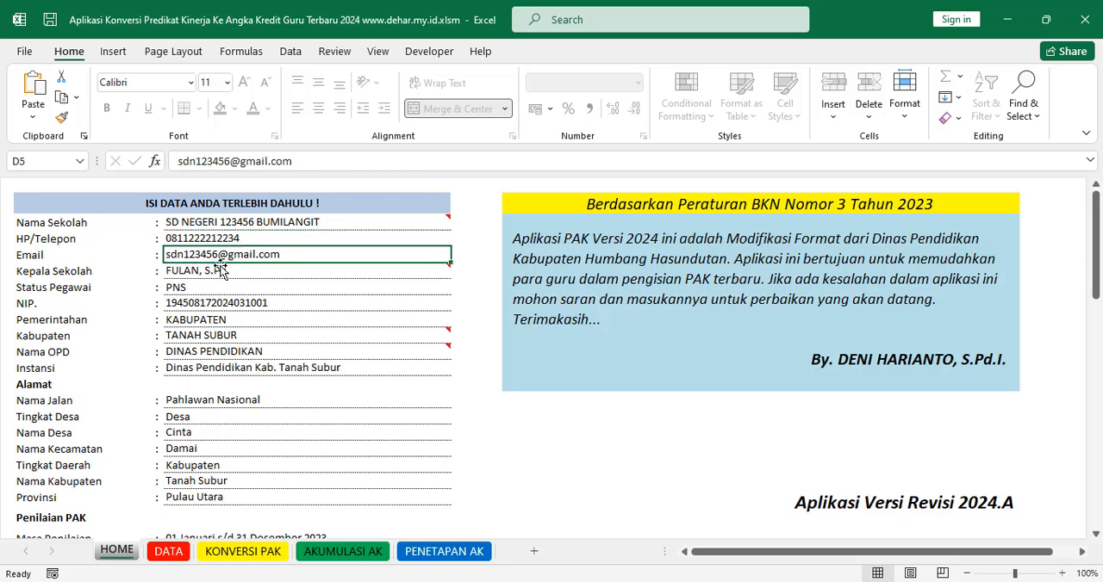
pyautogui.click(210, 272)
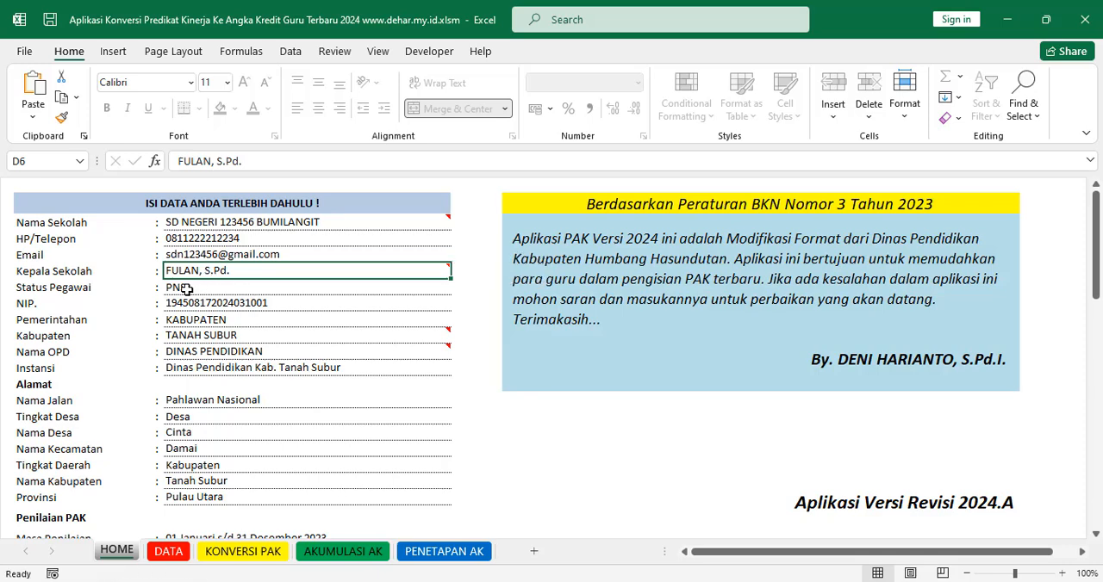
# Step: Examine the available Status Pegawai options without changing the choice, and check the NIP entry
pyautogui.click(186, 290)
pyautogui.click(252, 290)
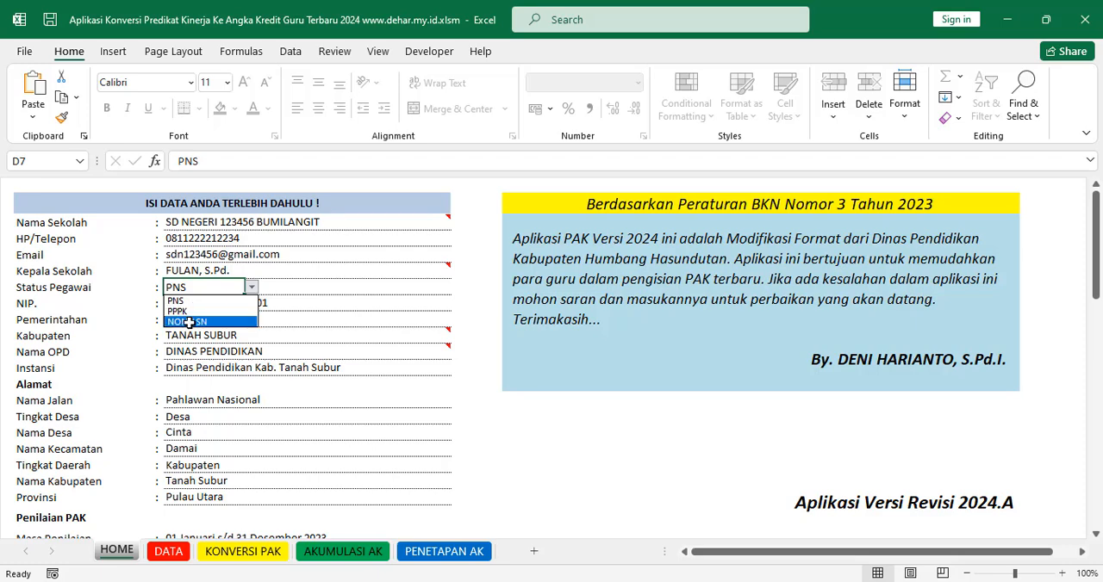
pyautogui.click(300, 293)
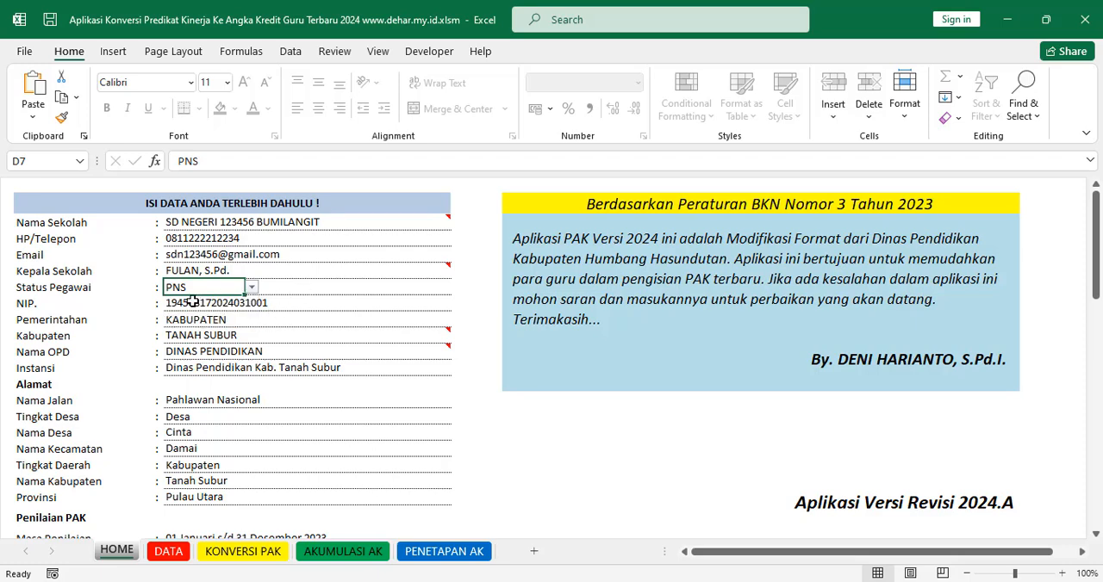
pyautogui.click(193, 302)
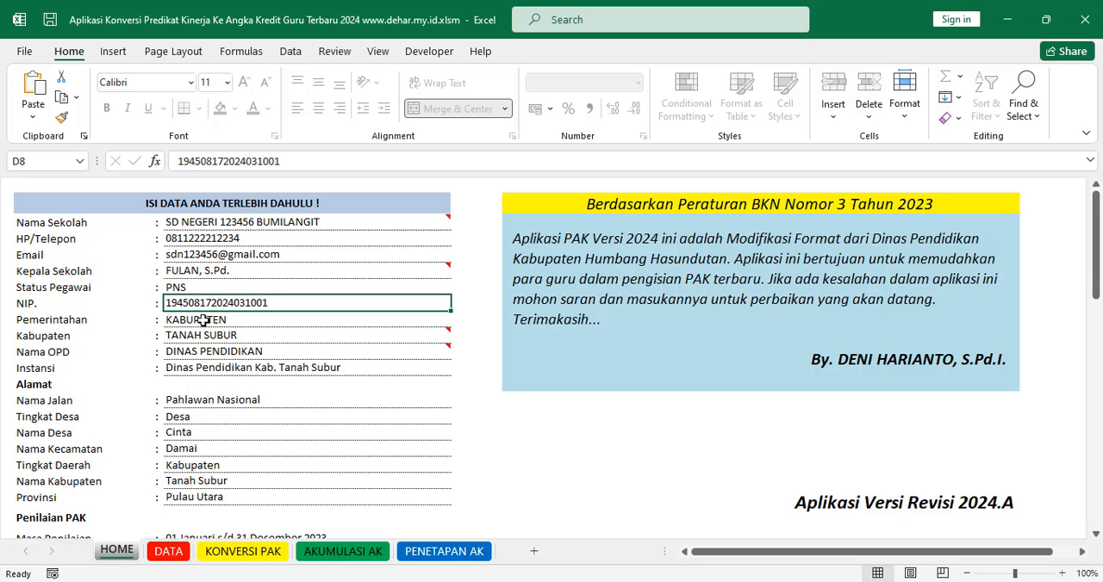
# Step: Set the Pemerintahan field to KABUPATEN
pyautogui.click(204, 320)
pyautogui.click(251, 324)
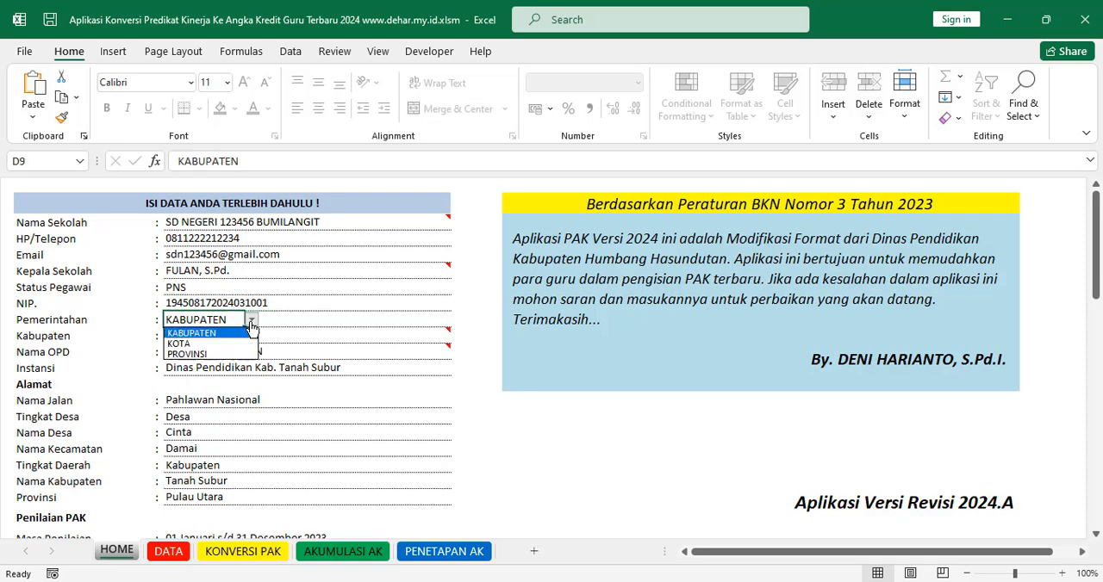
pyautogui.click(199, 333)
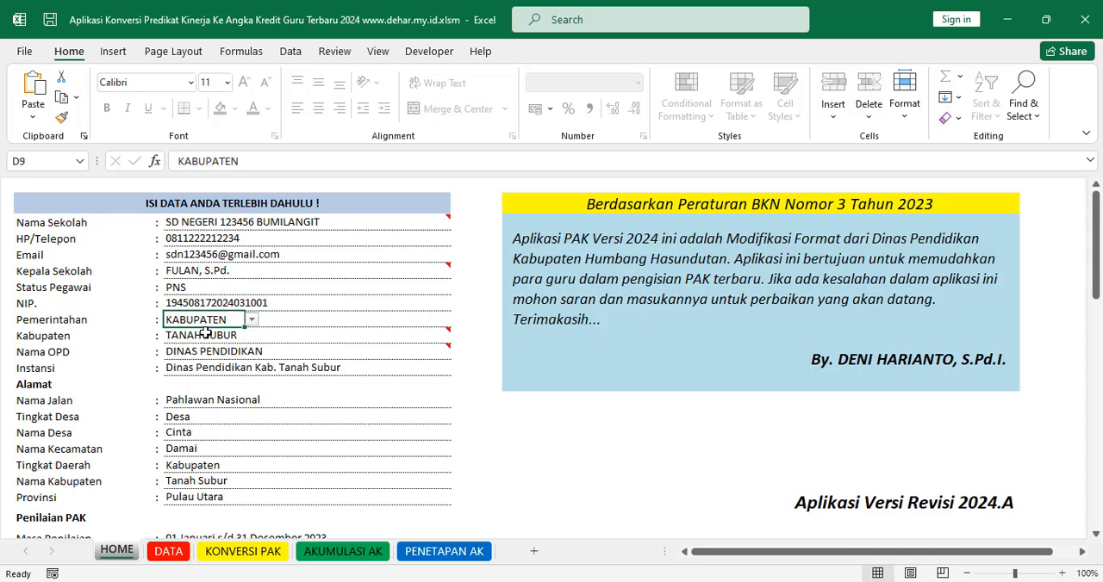
# Step: Examine the Kabupaten, Nama OPD and Instansi entries and the note attached to the Kabupaten cell
pyautogui.click(203, 335)
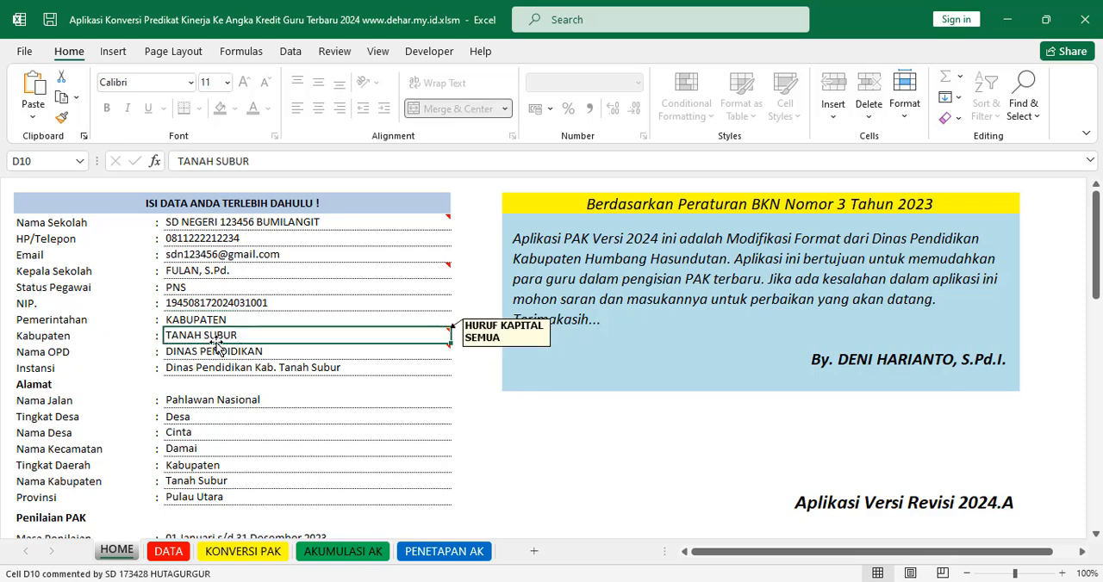
pyautogui.click(255, 355)
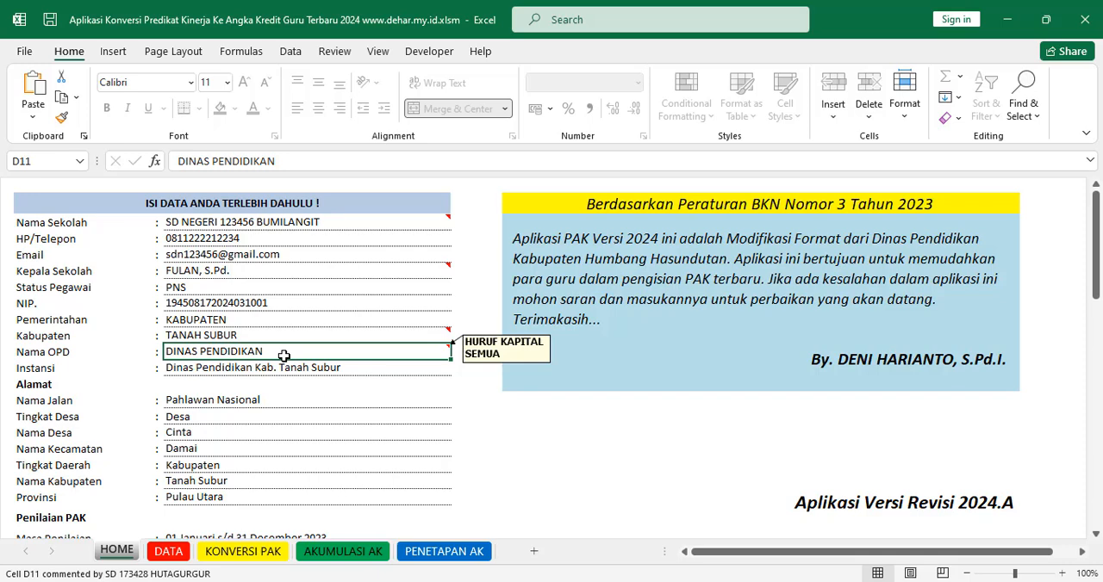
pyautogui.click(219, 339)
pyautogui.click(222, 351)
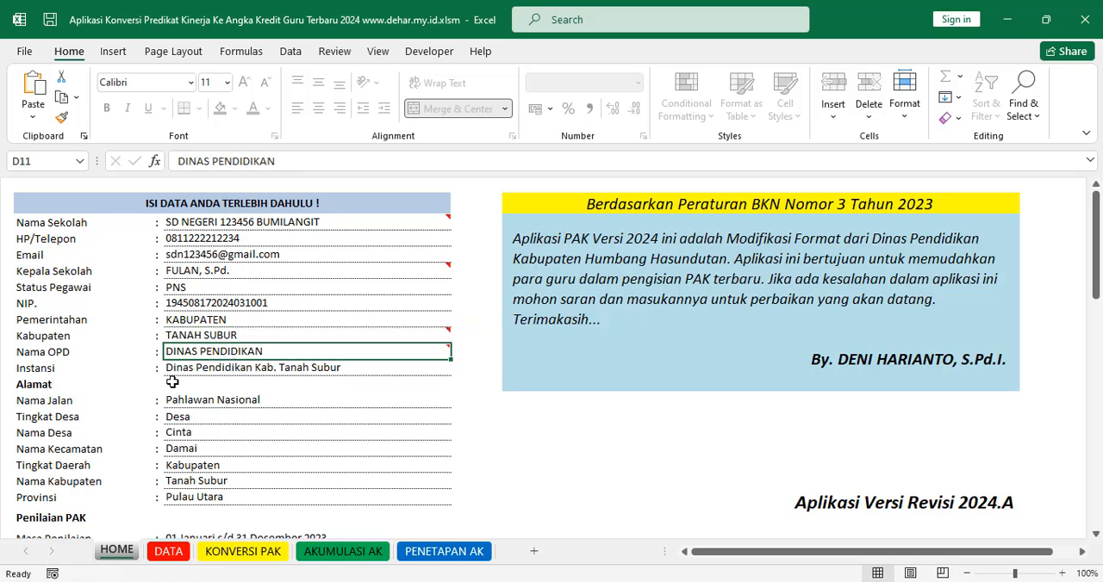
pyautogui.click(212, 369)
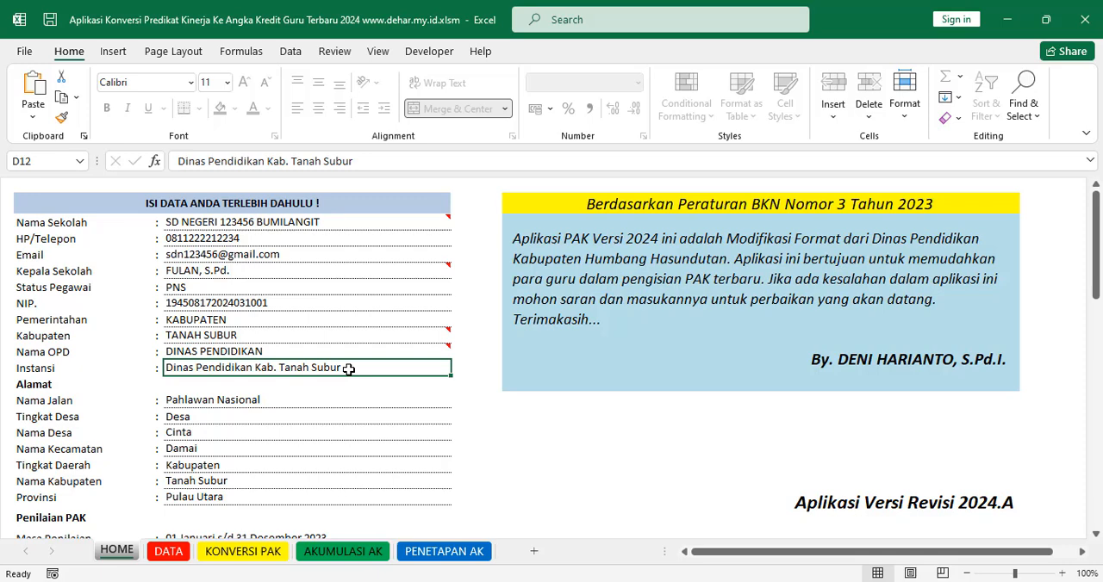
pyautogui.click(184, 354)
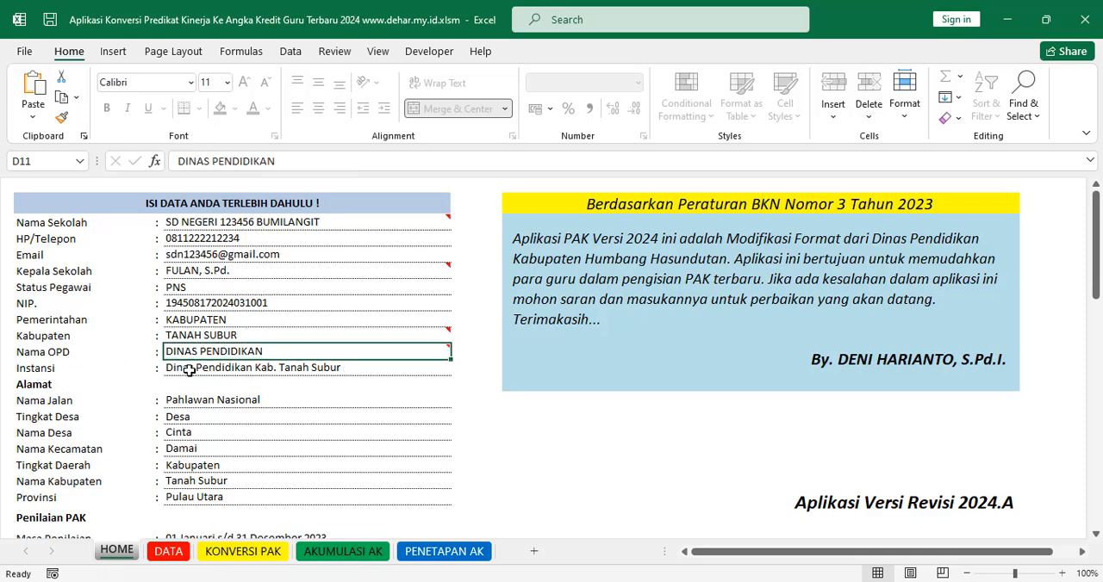
pyautogui.click(189, 371)
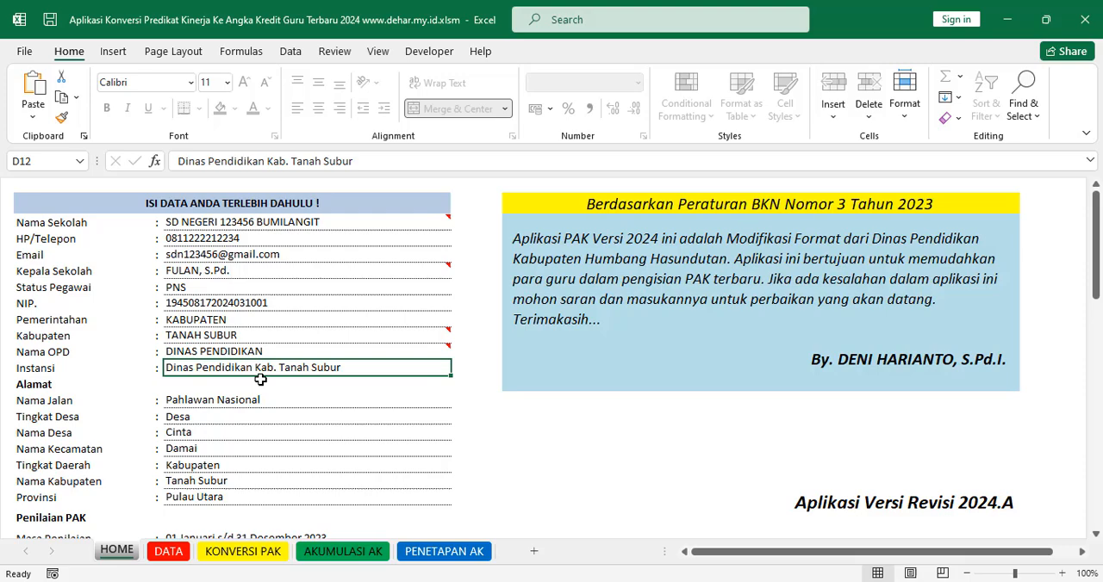
# Step: Check where the Instansi entry appears on the KONVERSI PAK sheet and return to the HOME sheet
pyautogui.click(246, 555)
pyautogui.click(49, 385)
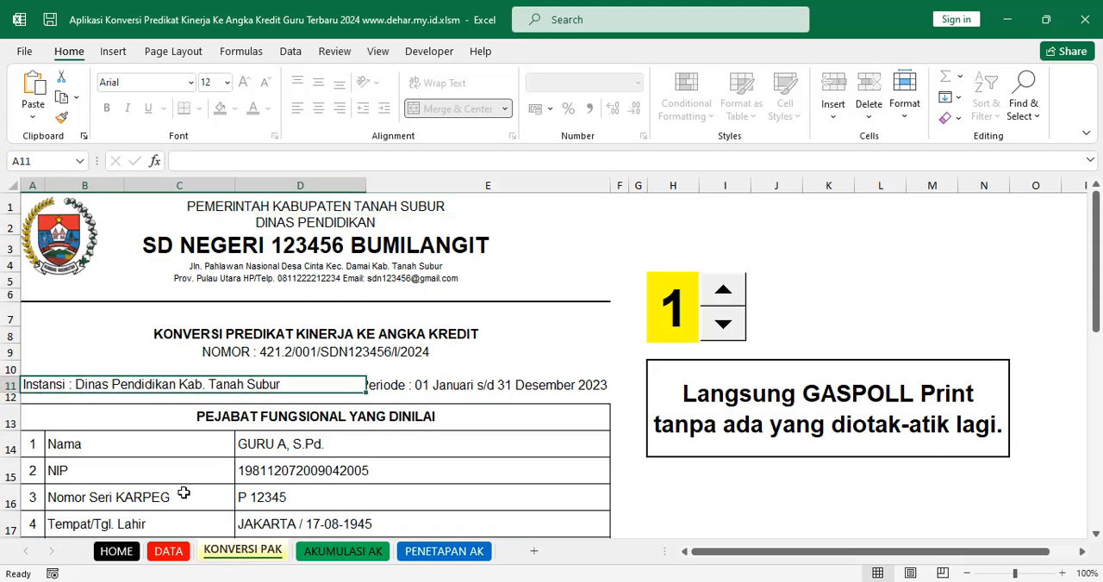
pyautogui.click(118, 552)
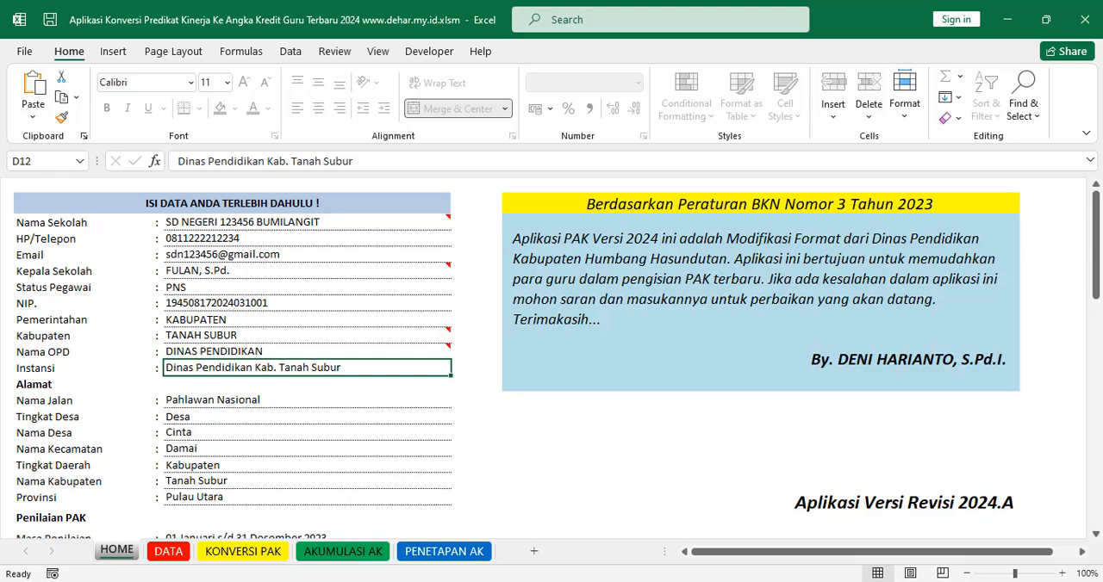
pyautogui.click(267, 558)
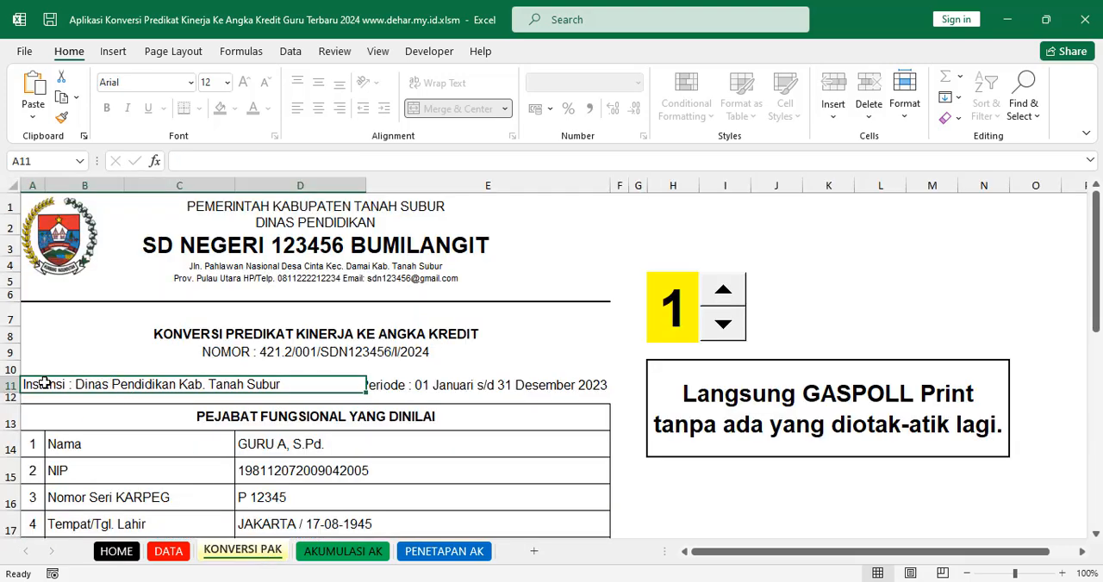
pyautogui.click(117, 551)
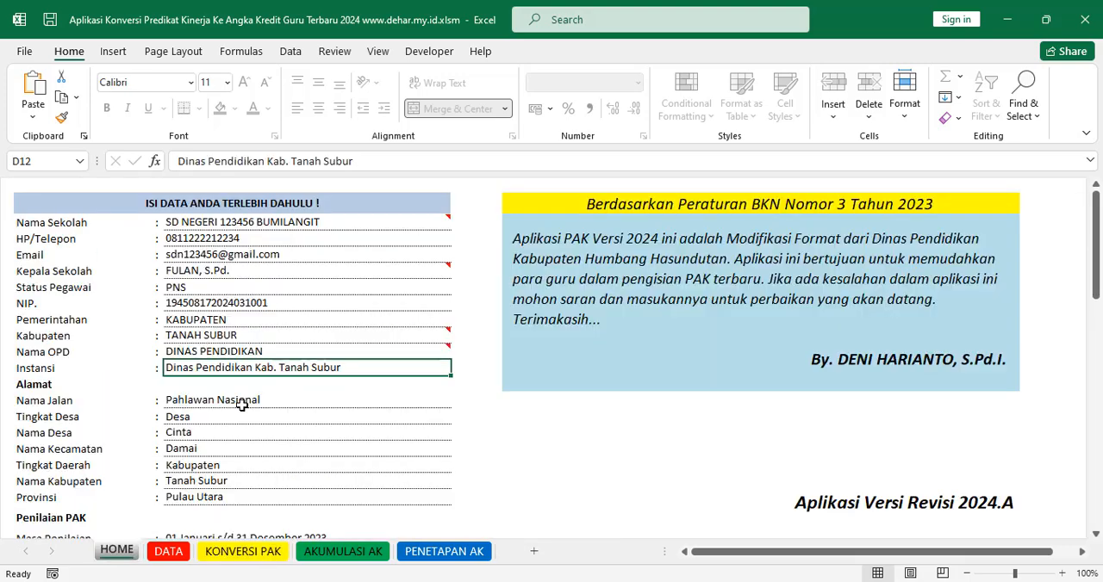
# Step: Compare the school name and Nama OPD entries with the letterhead on the KONVERSI PAK sheet, and return to HOME
pyautogui.click(233, 353)
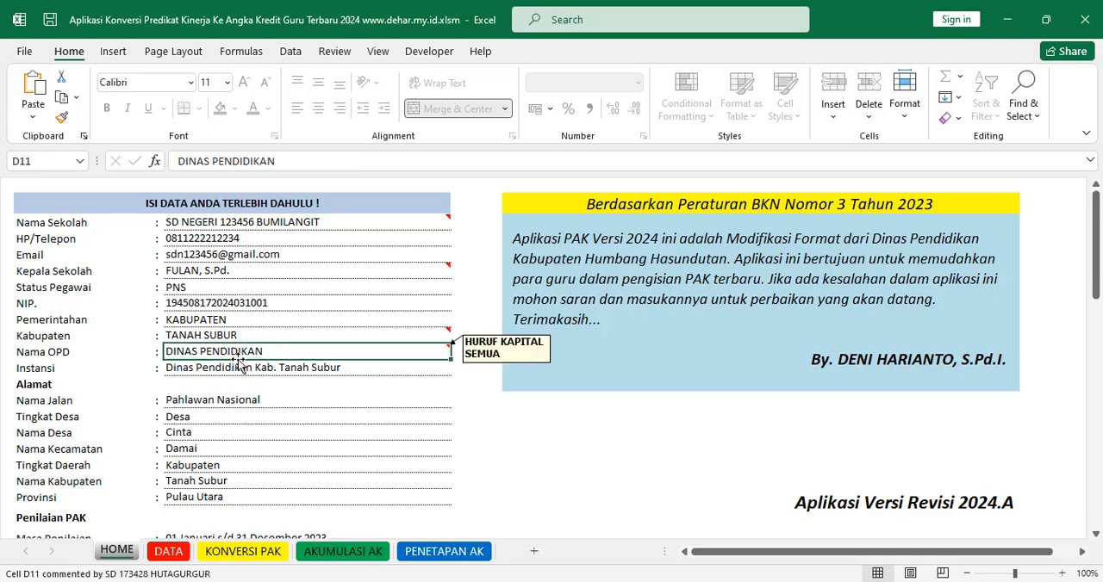
pyautogui.click(184, 222)
pyautogui.moveTo(184, 222); pyautogui.dragTo(209, 345)
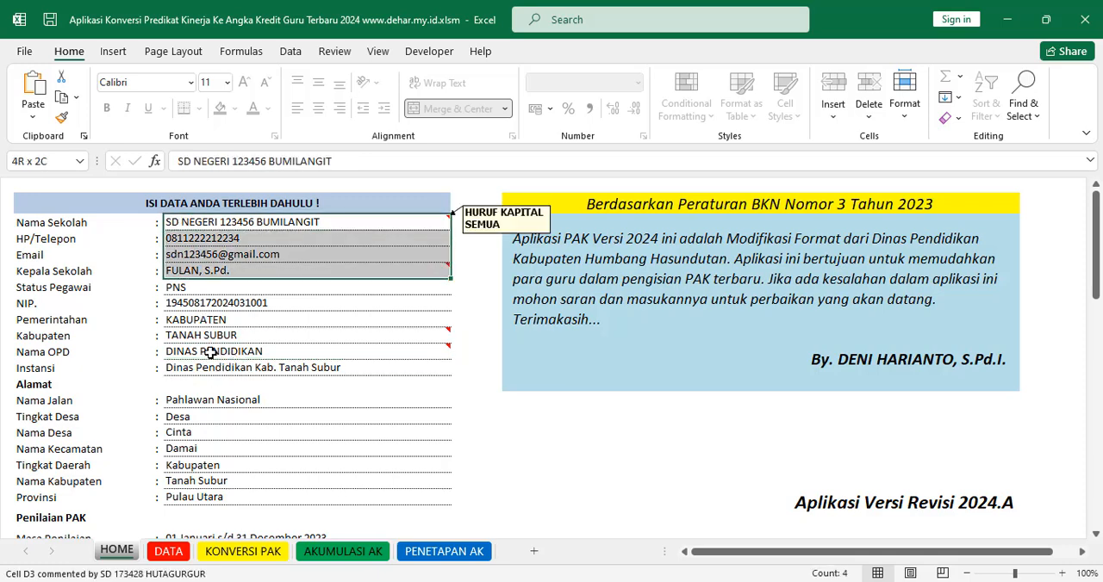
pyautogui.click(209, 351)
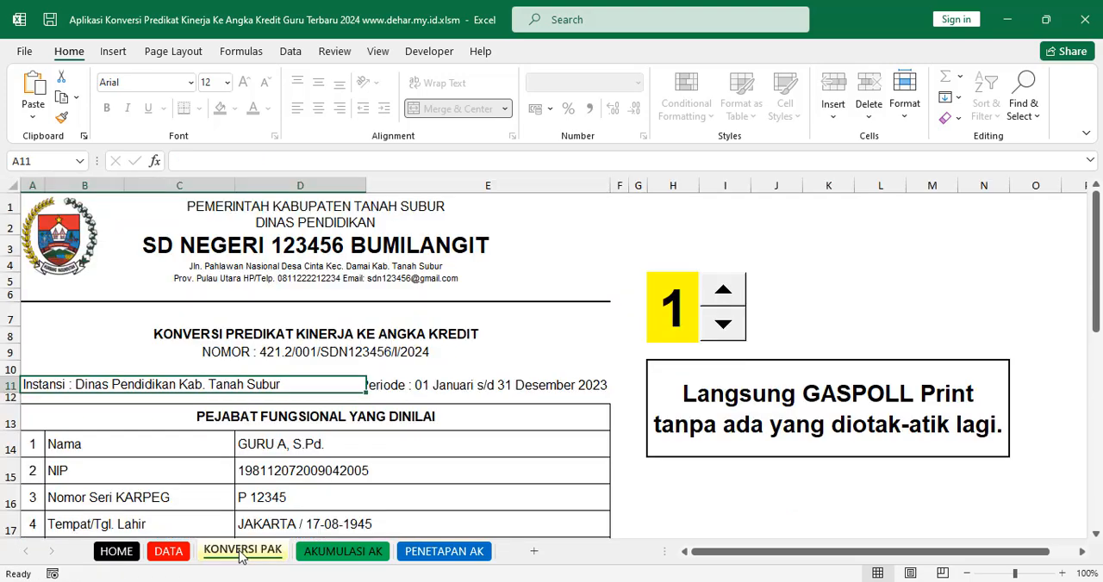
pyautogui.click(242, 551)
pyautogui.click(117, 552)
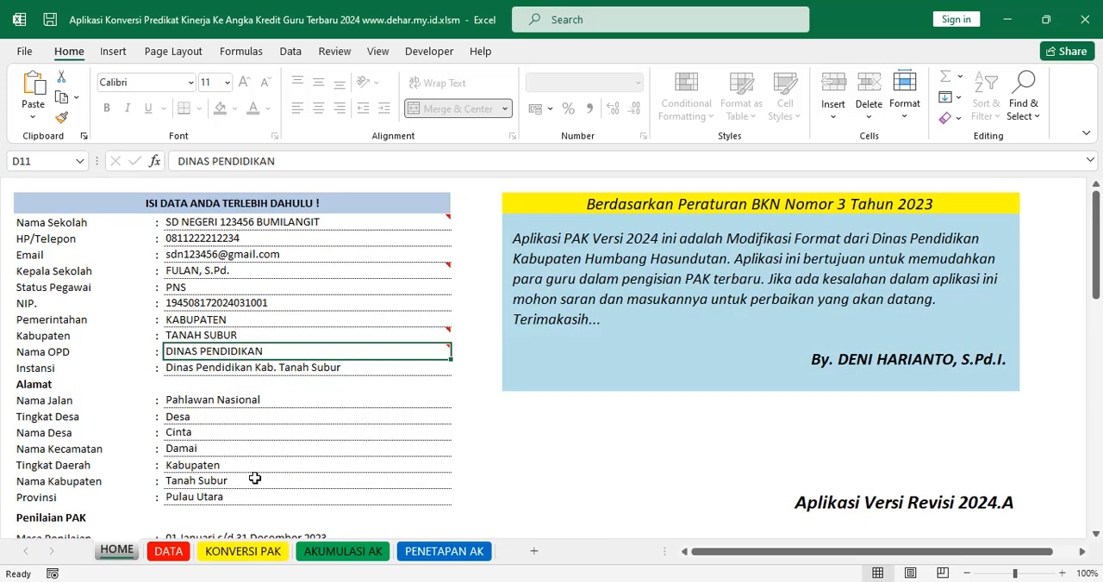
# Step: Go through the HOME entries from HP/Telepon to Nama OPD, and select the Nama Jalan entry in the Alamat section
pyautogui.click(222, 239)
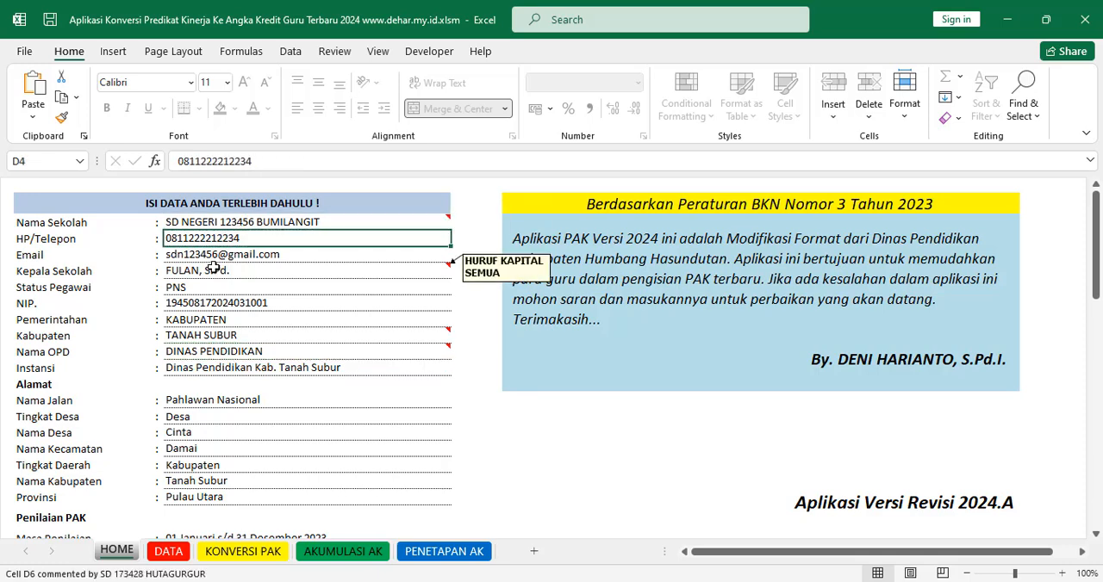
pyautogui.click(214, 270)
pyautogui.click(215, 288)
pyautogui.click(215, 320)
pyautogui.click(215, 335)
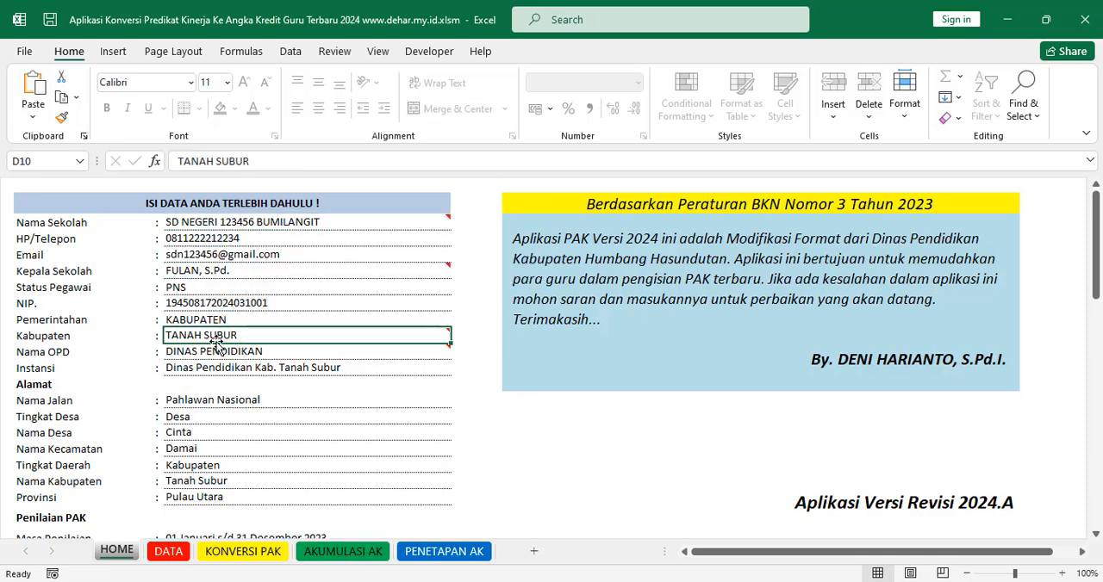
pyautogui.click(215, 352)
pyautogui.scroll(-2, 246, 372)
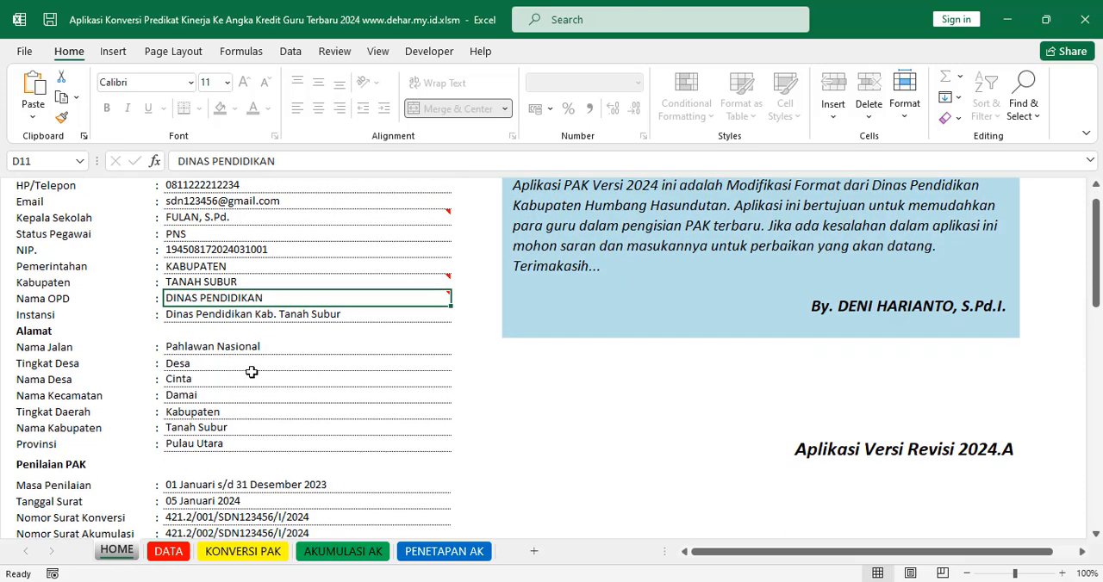
pyautogui.click(201, 299)
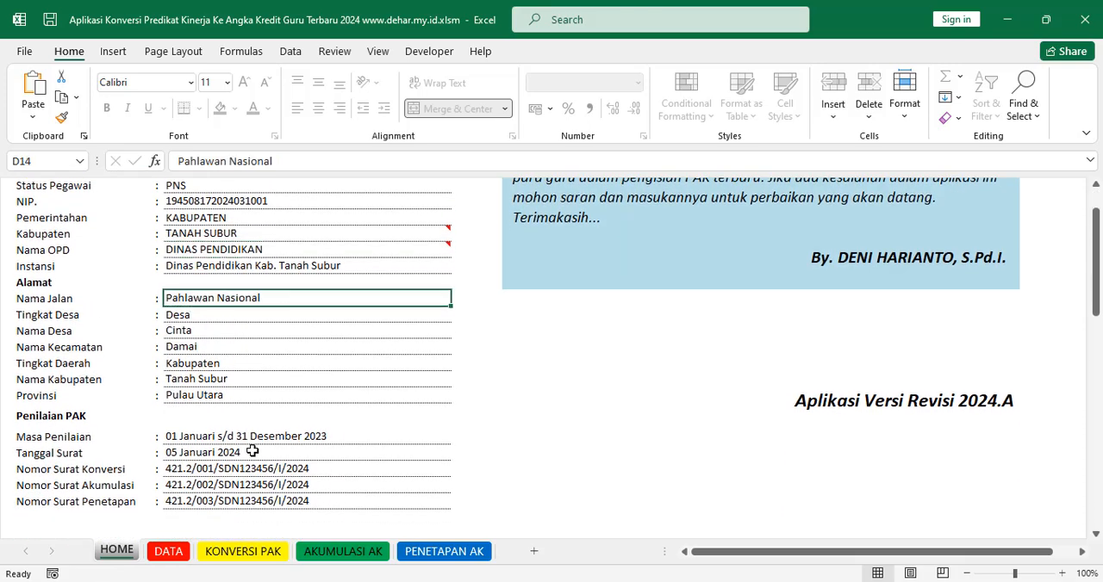
# Step: Check the two address lines in the letterhead on the KONVERSI PAK sheet and return to the HOME sheet
pyautogui.click(259, 552)
pyautogui.click(257, 265)
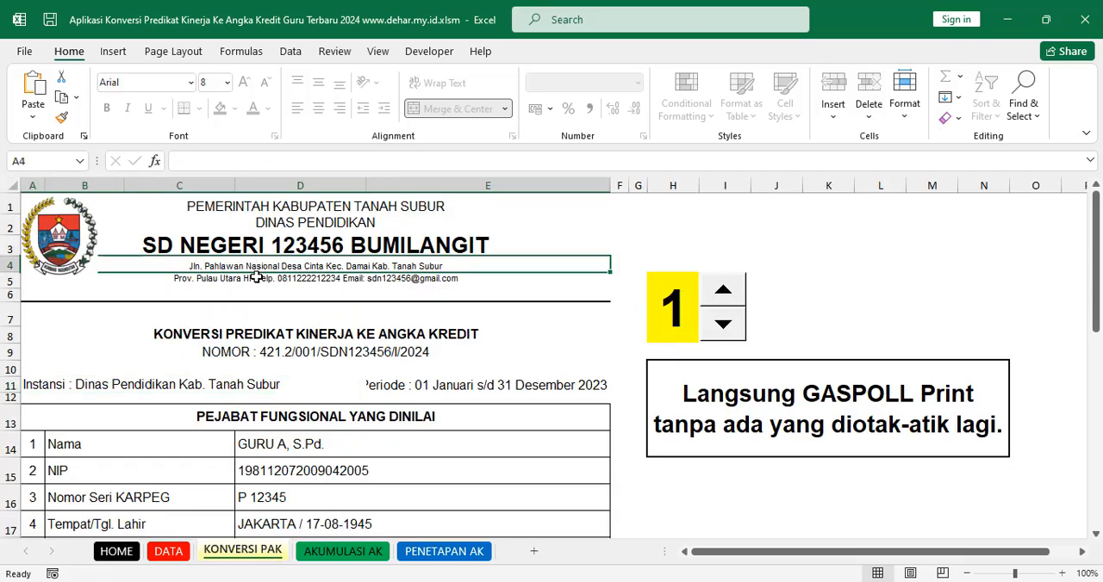
pyautogui.click(257, 278)
pyautogui.click(117, 552)
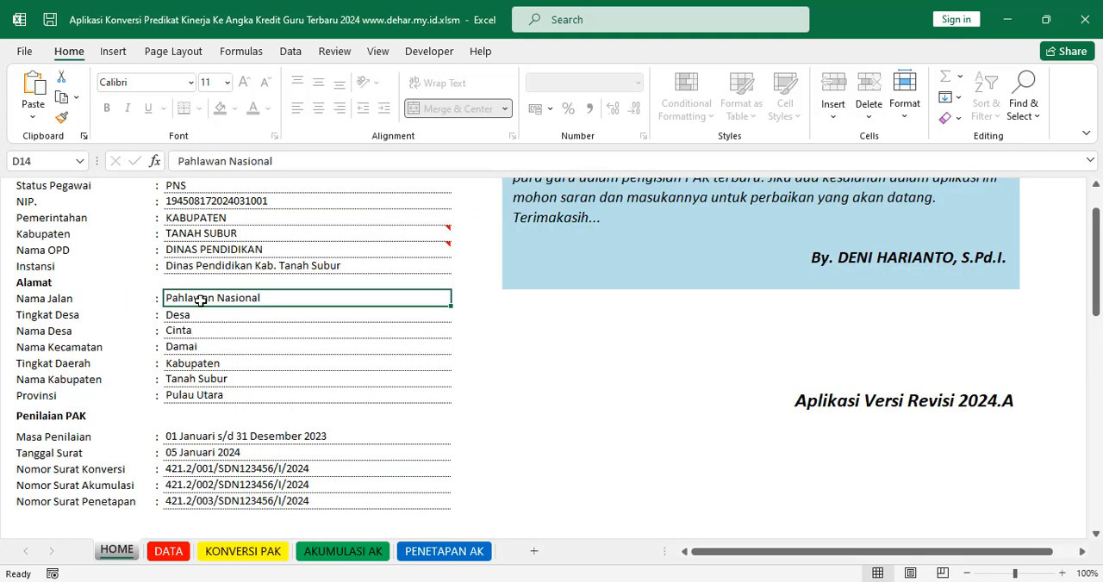
# Step: Choose Desa as the Tingkat Desa from its options, and go over the Nama Desa and Nama Kecamatan entries
pyautogui.click(170, 316)
pyautogui.click(253, 318)
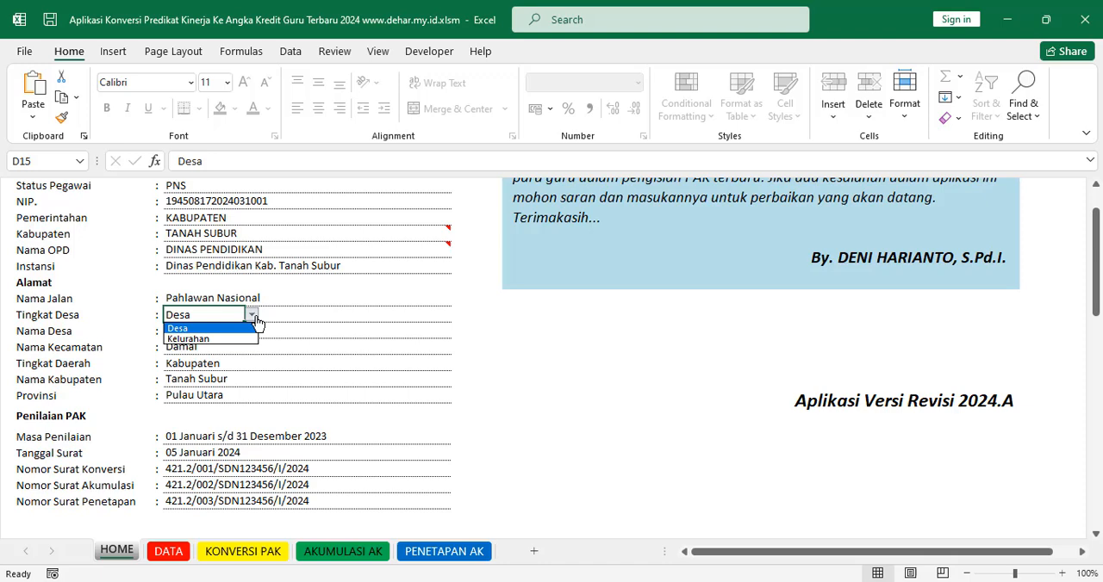
pyautogui.click(202, 328)
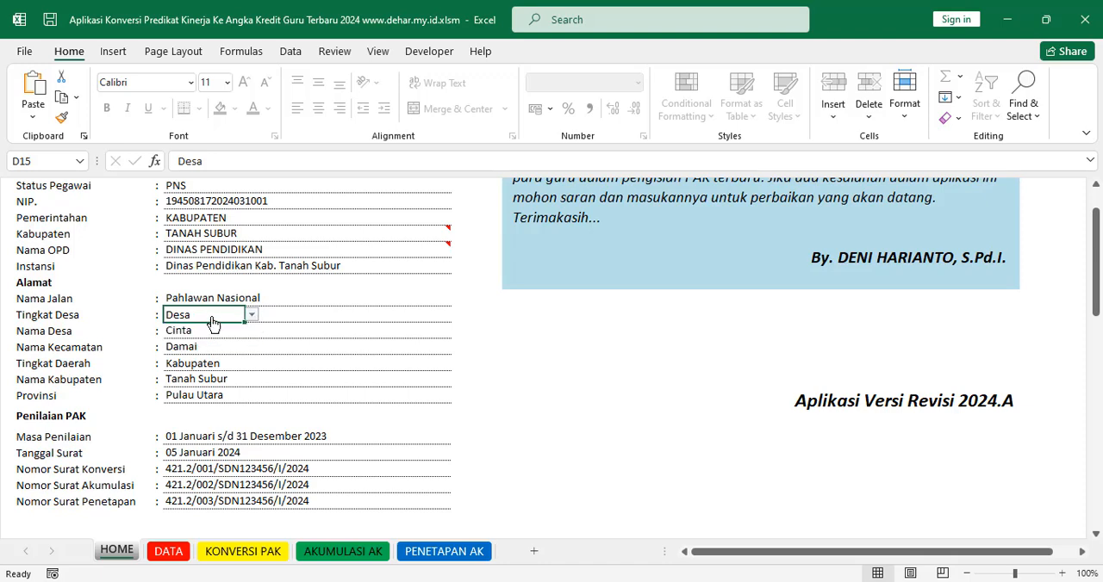
pyautogui.click(187, 331)
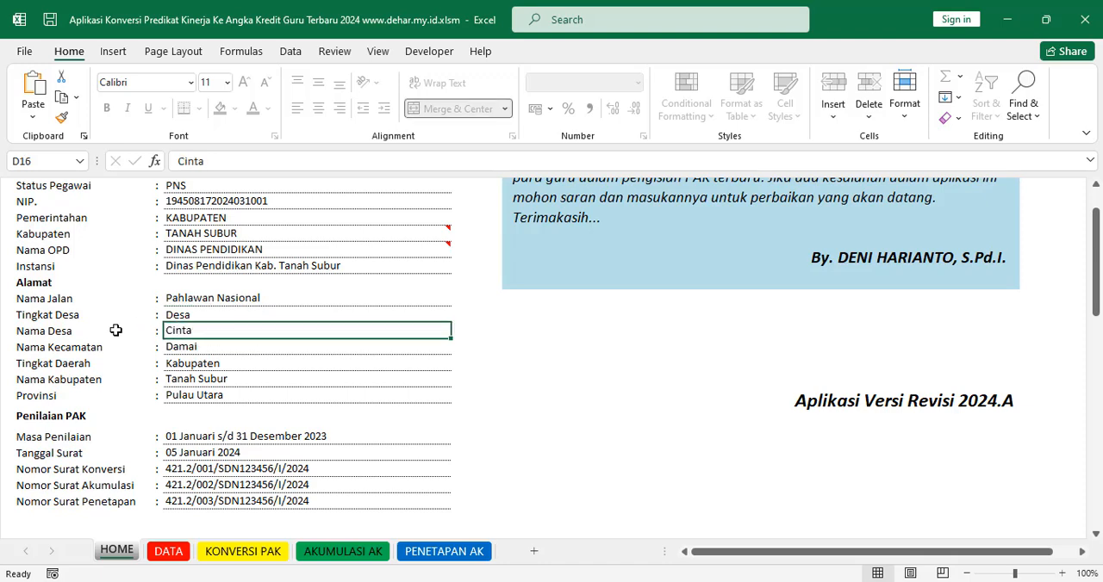
pyautogui.click(191, 348)
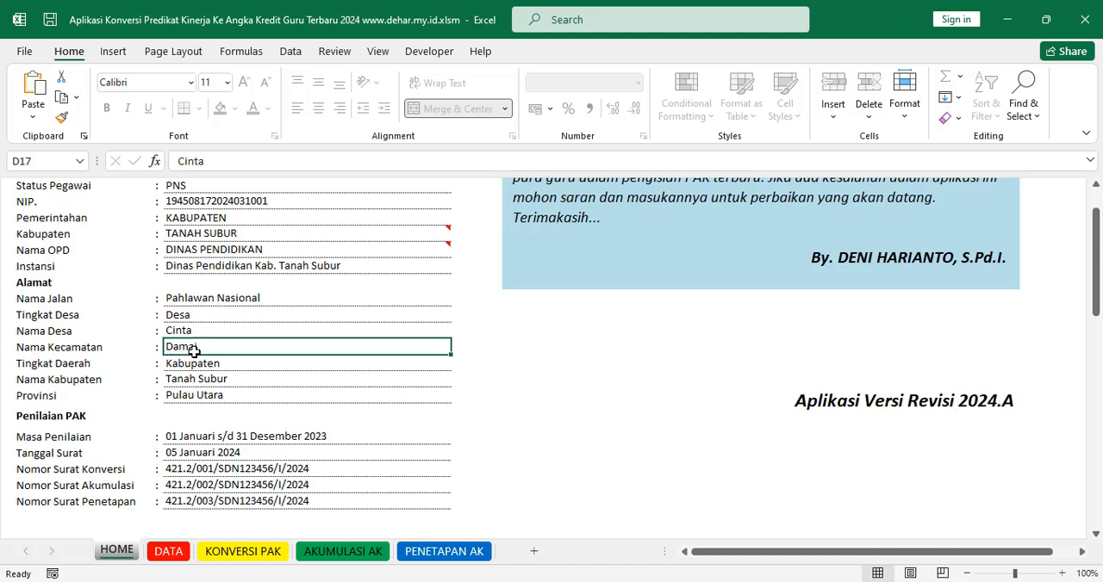
# Step: Choose Kabupaten as the Tingkat Daerah from its options, and go over the Nama Kabupaten and Provinsi entries
pyautogui.click(209, 365)
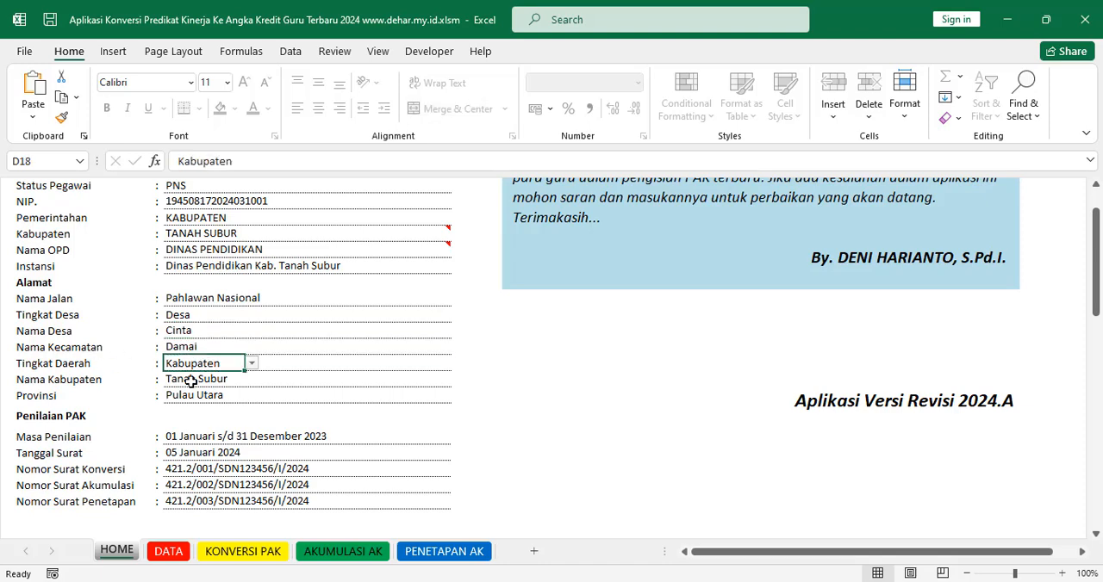
pyautogui.click(252, 364)
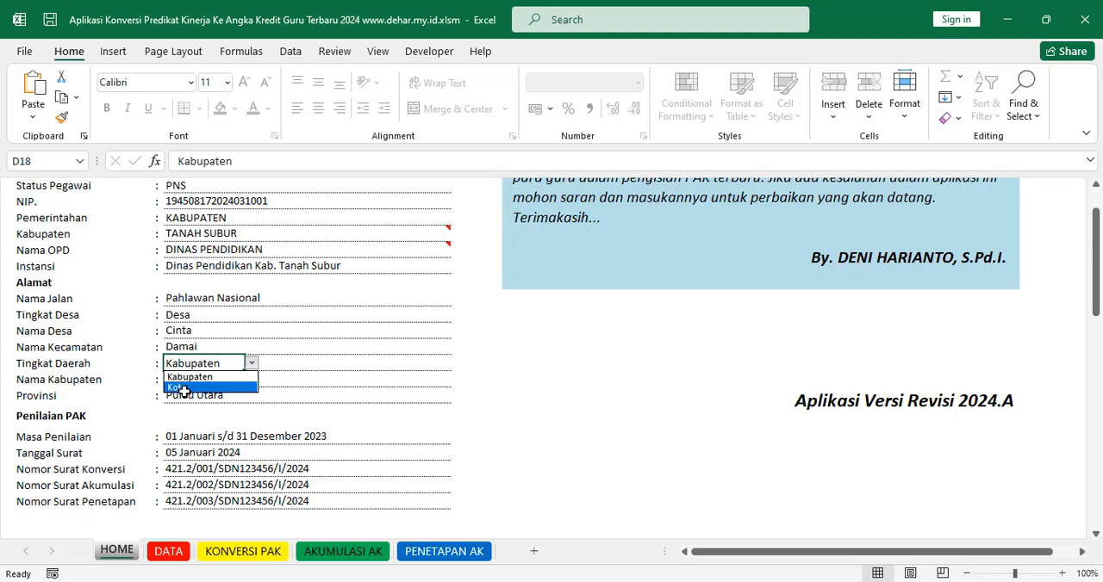
pyautogui.click(193, 378)
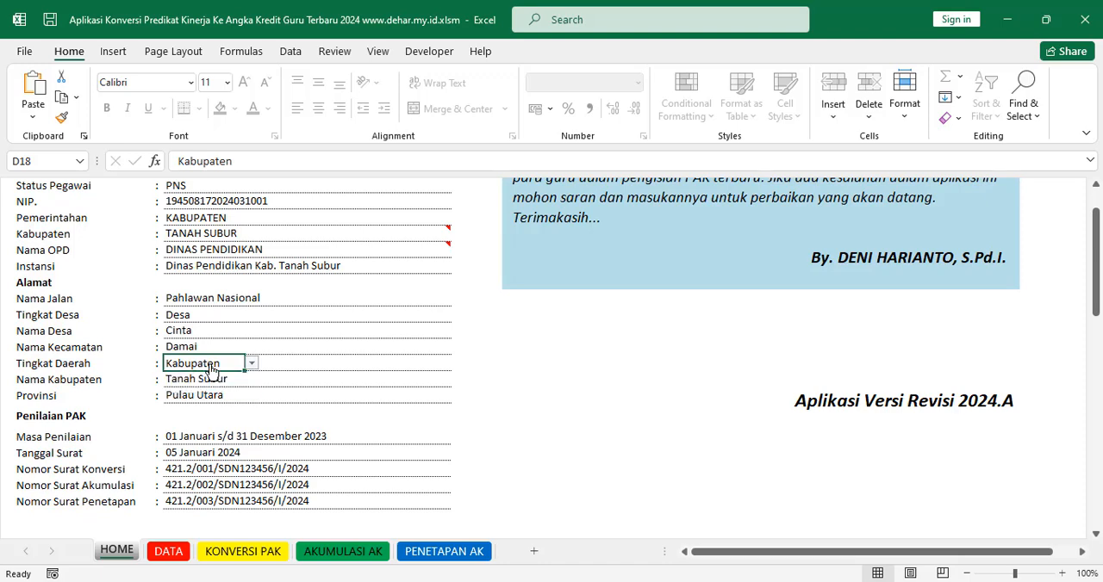
pyautogui.click(194, 377)
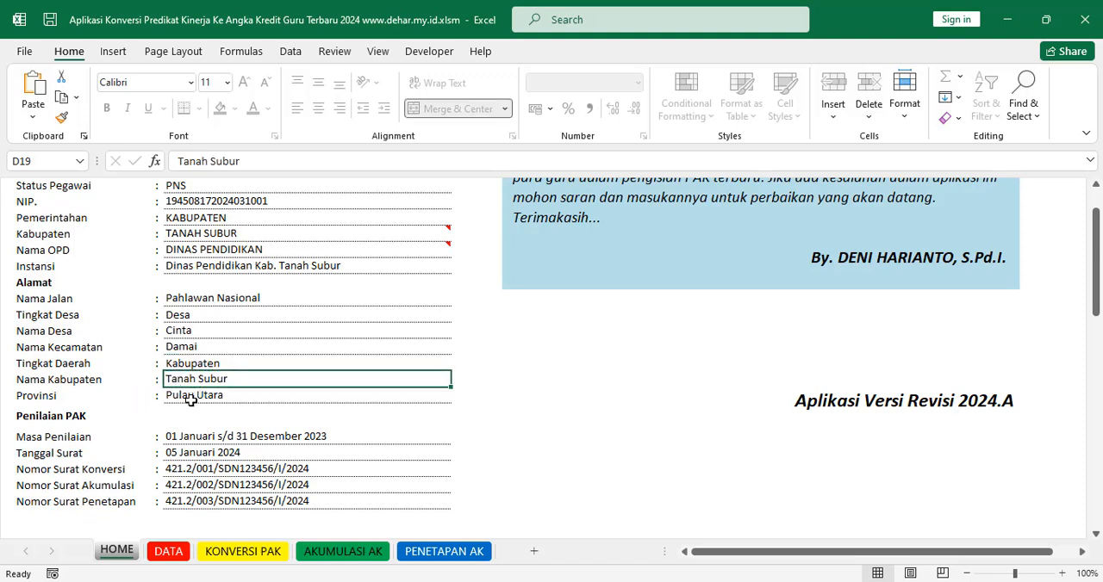
pyautogui.click(191, 398)
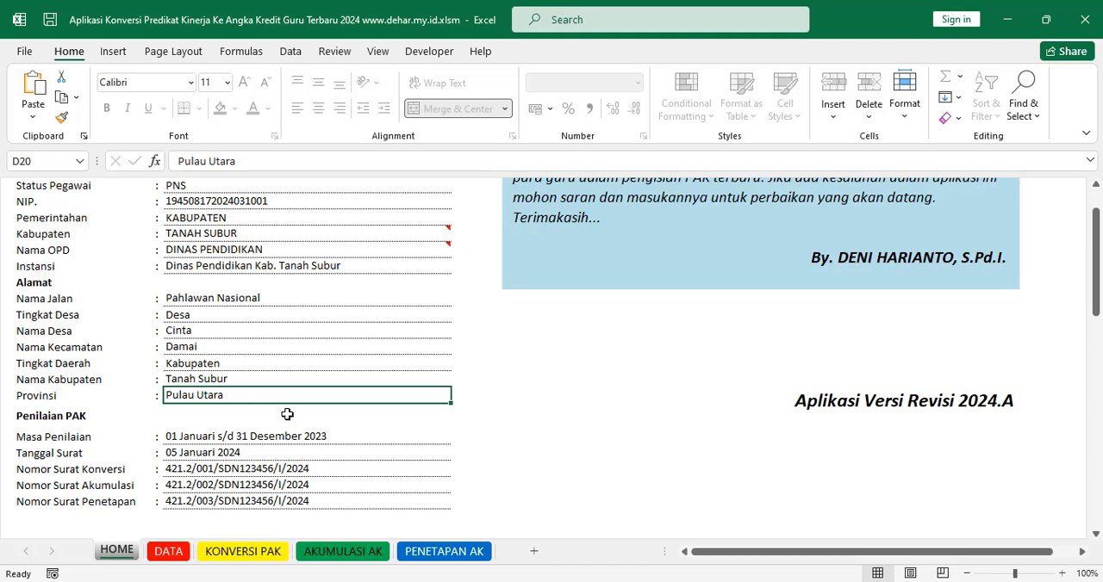
# Step: Examine the Masa Penilaian and Tanggal Surat entries in the Penilaian PAK section
pyautogui.scroll(-1, 281, 430)
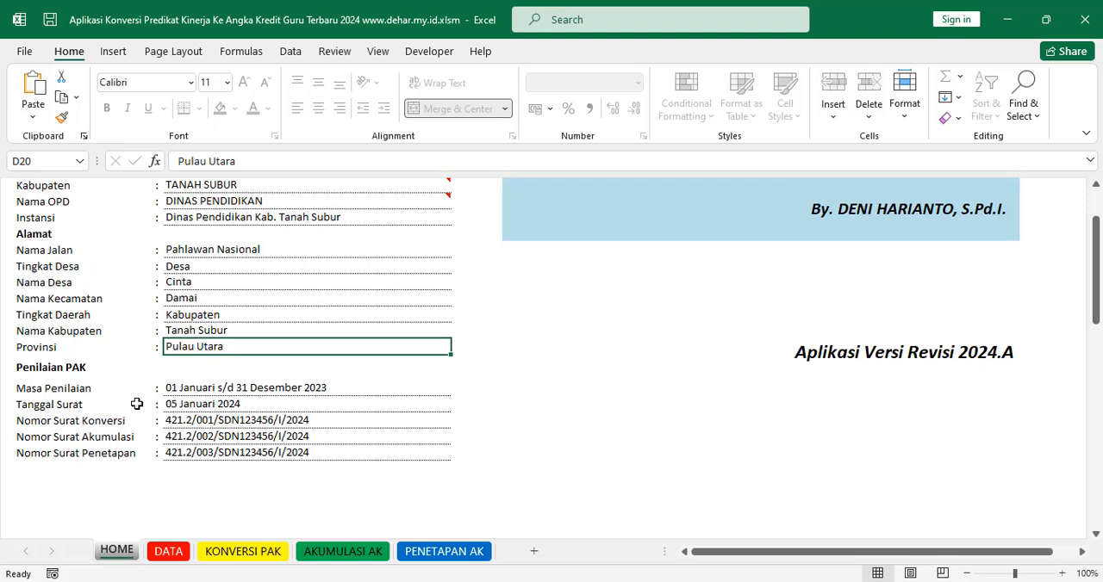
pyautogui.click(225, 389)
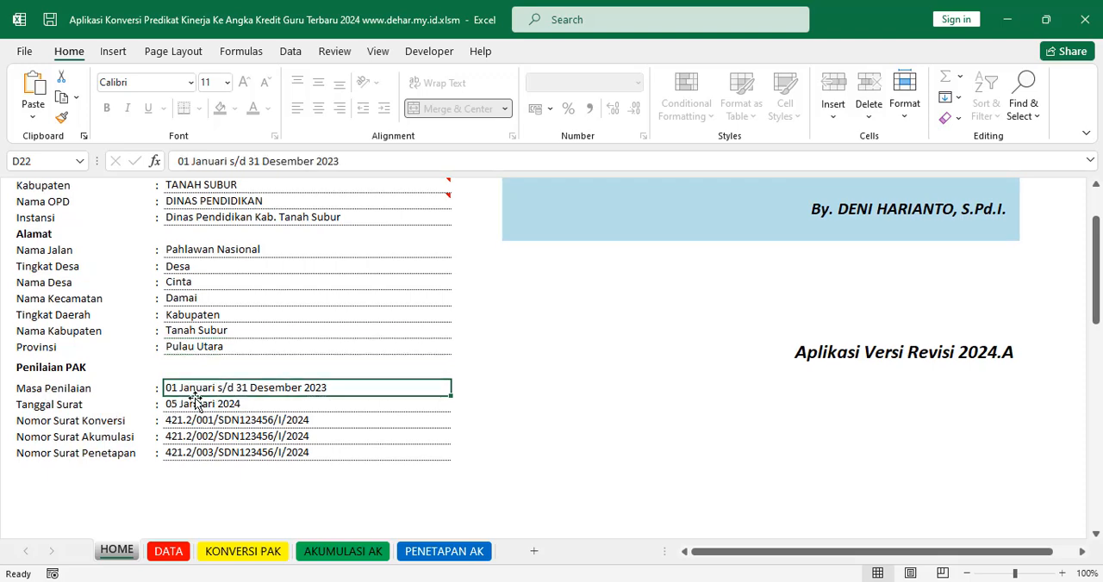
pyautogui.click(197, 404)
pyautogui.click(233, 388)
pyautogui.click(221, 405)
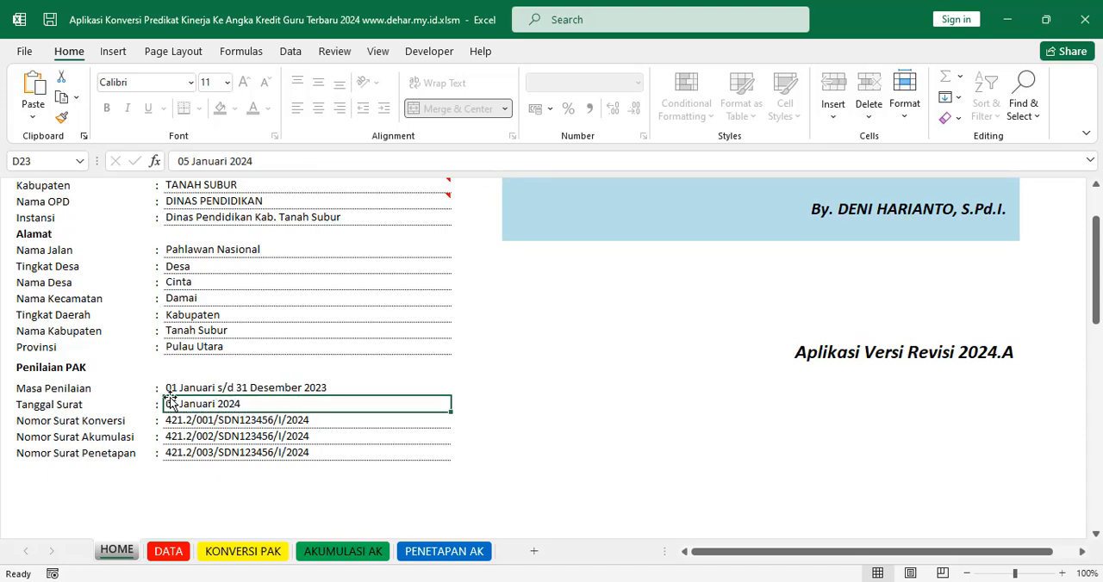
# Step: Check where the Tanggal Surat appears above the signature on the KONVERSI PAK sheet, and return to HOME
pyautogui.click(243, 551)
pyautogui.scroll(-8, 573, 485)
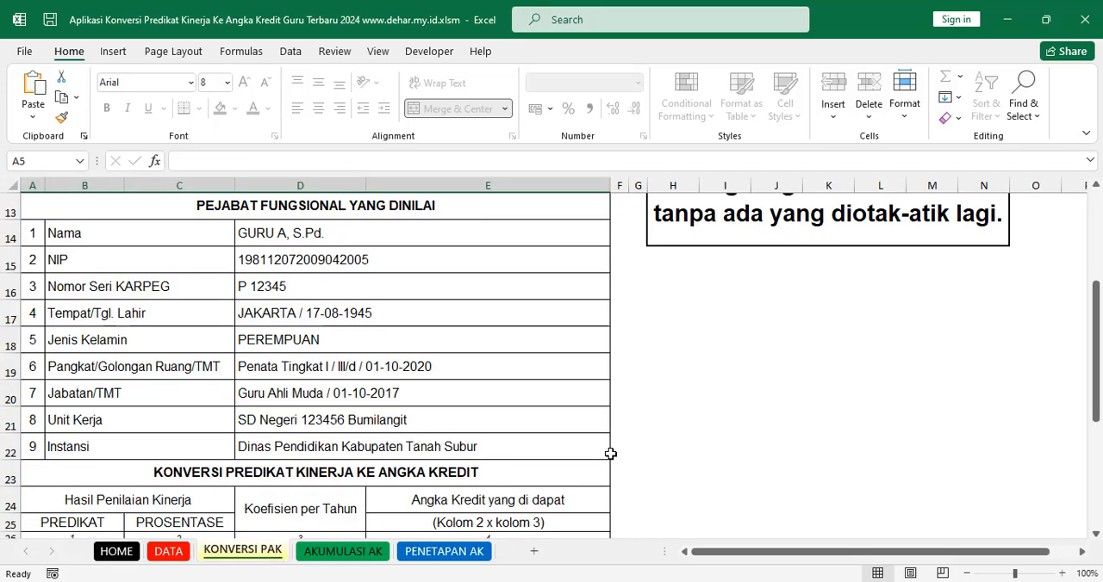
pyautogui.click(391, 353)
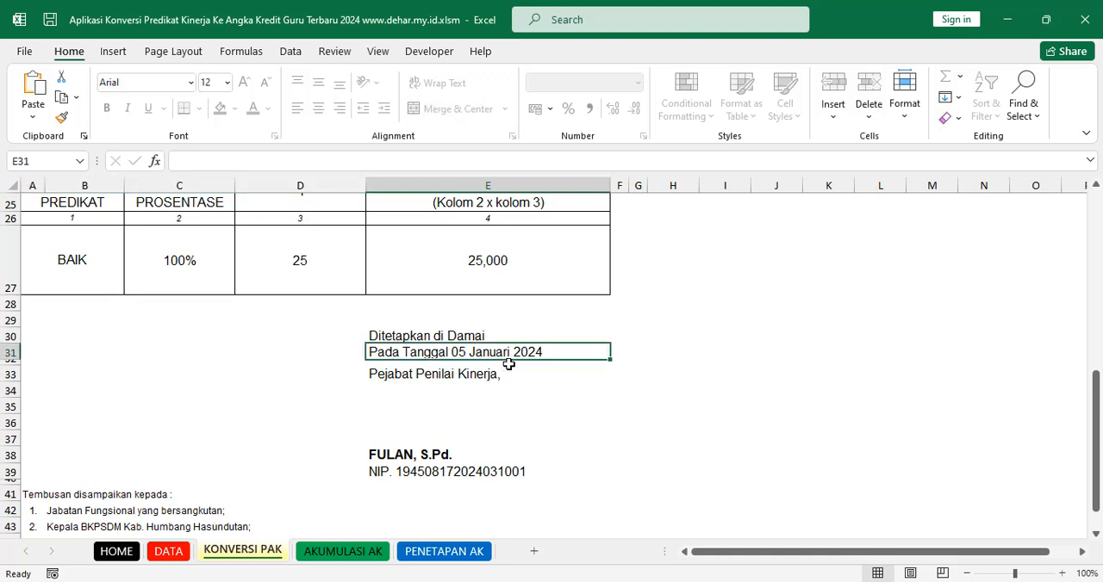
pyautogui.click(129, 552)
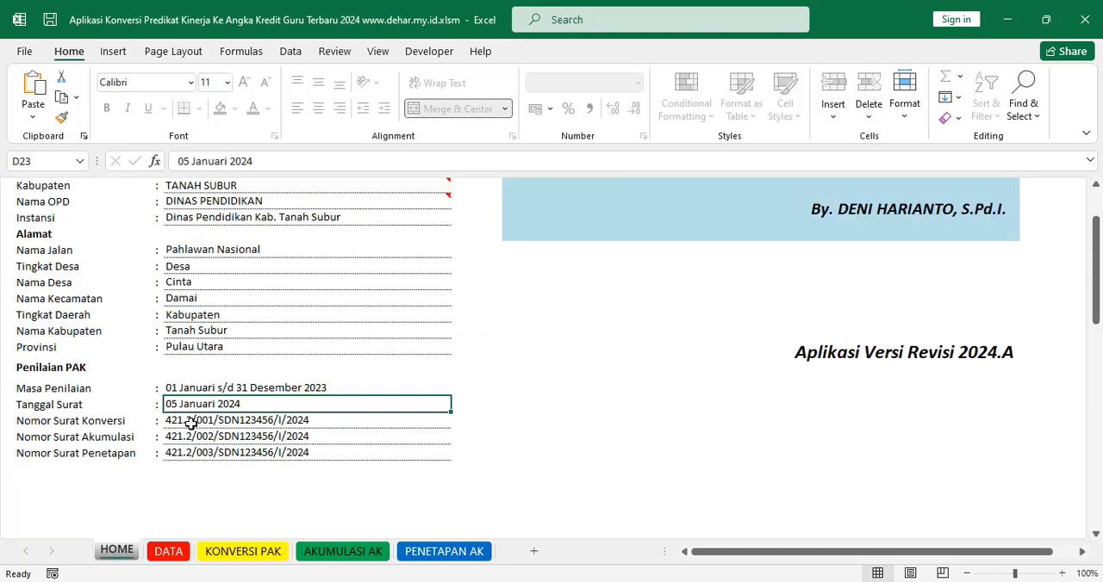
# Step: Go through the Konversi, Akumulasi and Penetapan letter numbers, check the latter on the PENETAPAN AK sheet, and return to HOME
pyautogui.click(190, 424)
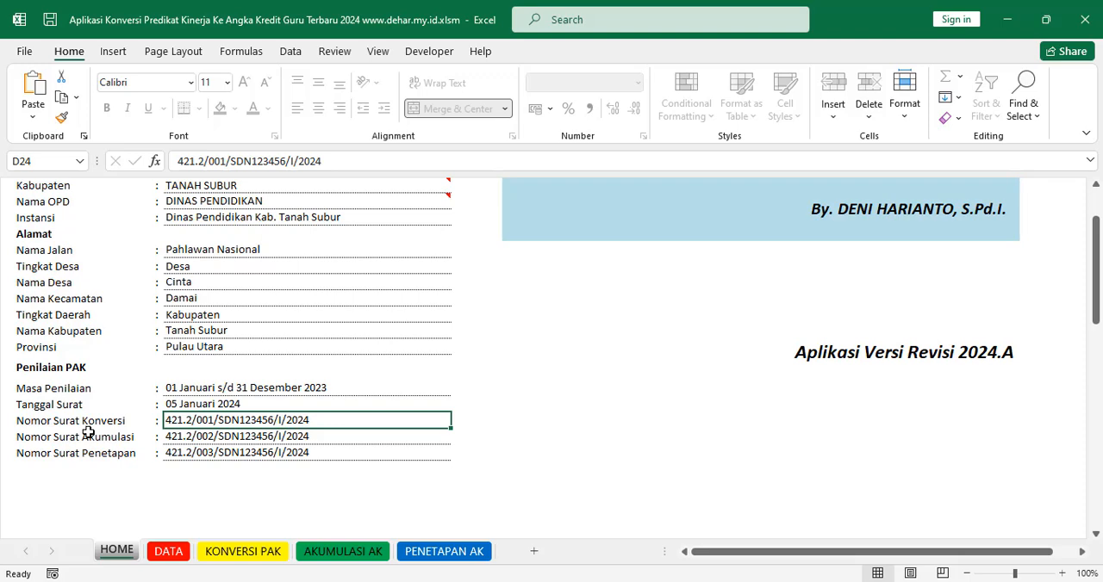
pyautogui.click(261, 439)
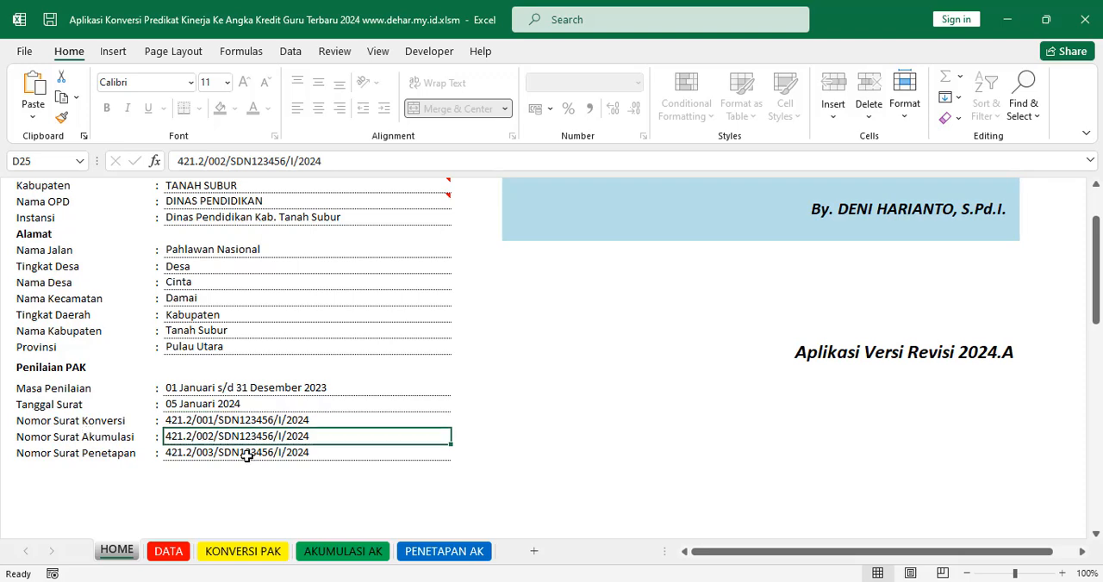
pyautogui.click(248, 454)
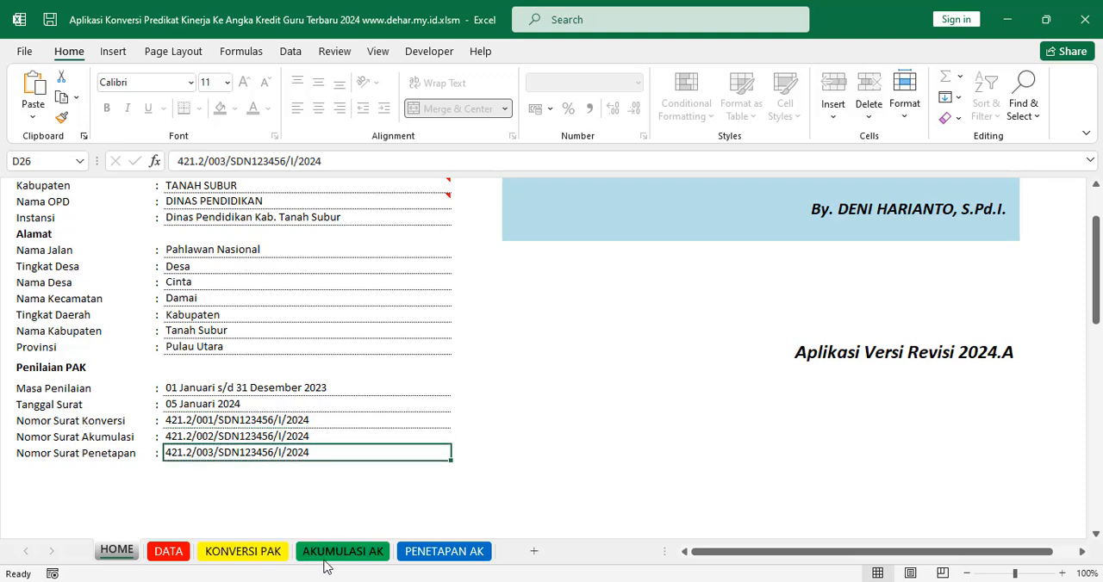
pyautogui.click(470, 552)
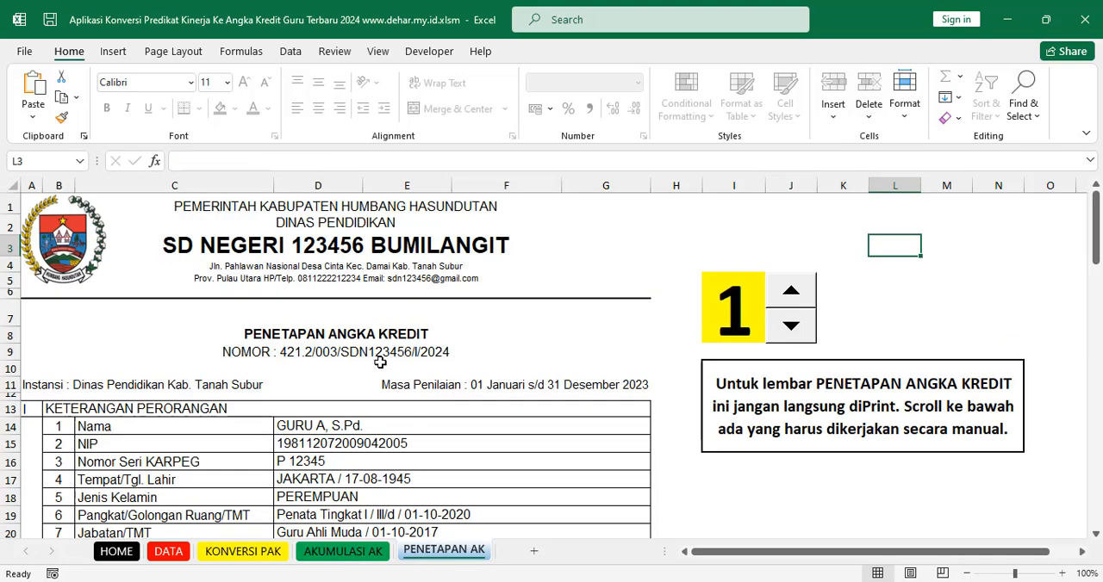
pyautogui.click(123, 544)
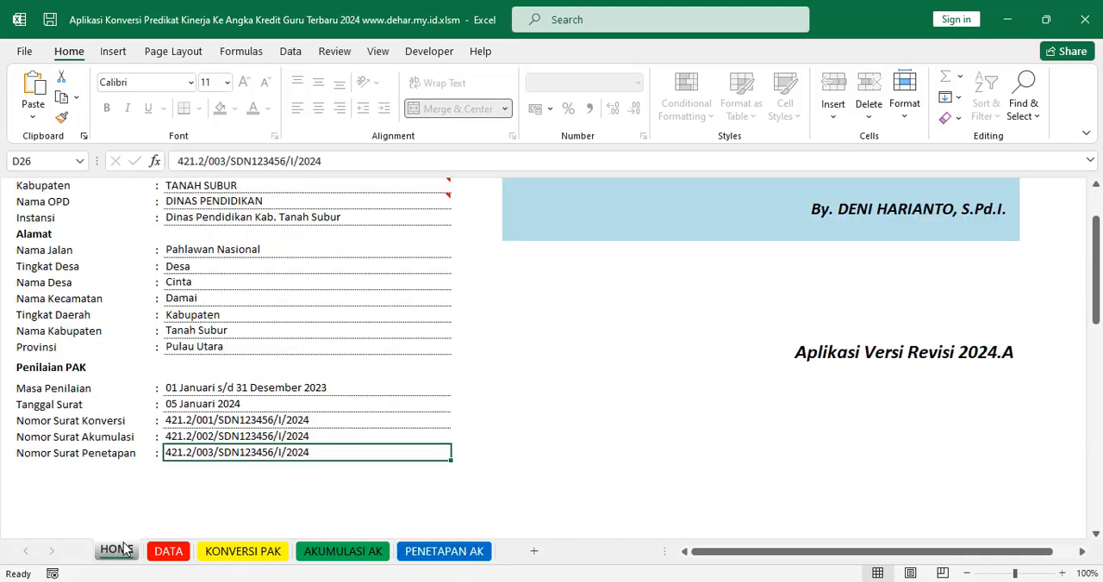
# Step: Review the three Nomor Surat entries on the HOME sheet once more, ending with Nomor Surat Penetapan
pyautogui.click(212, 437)
pyautogui.click(221, 420)
pyautogui.click(228, 436)
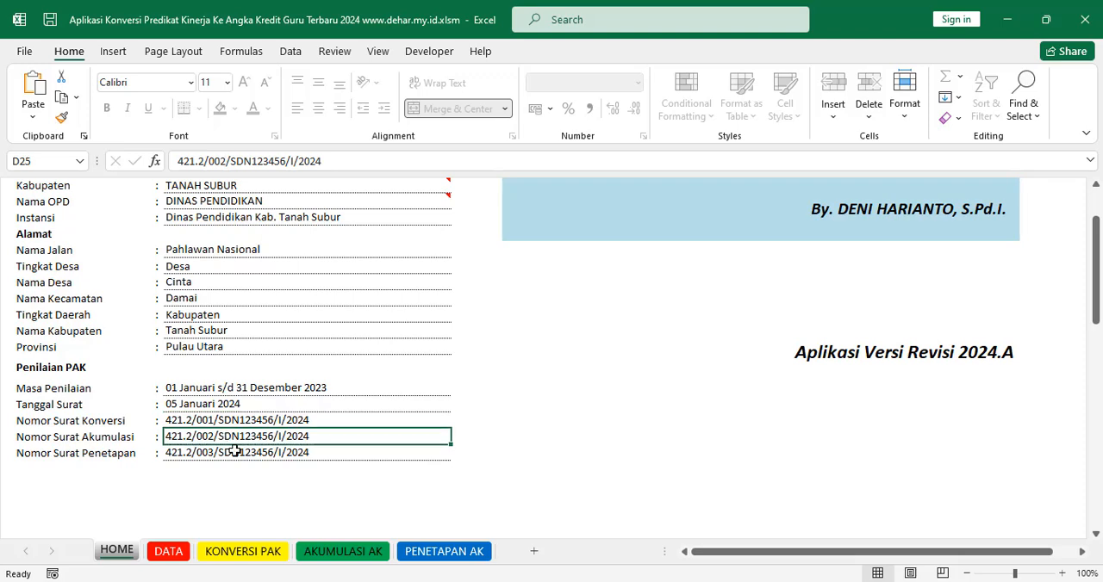
pyautogui.click(235, 452)
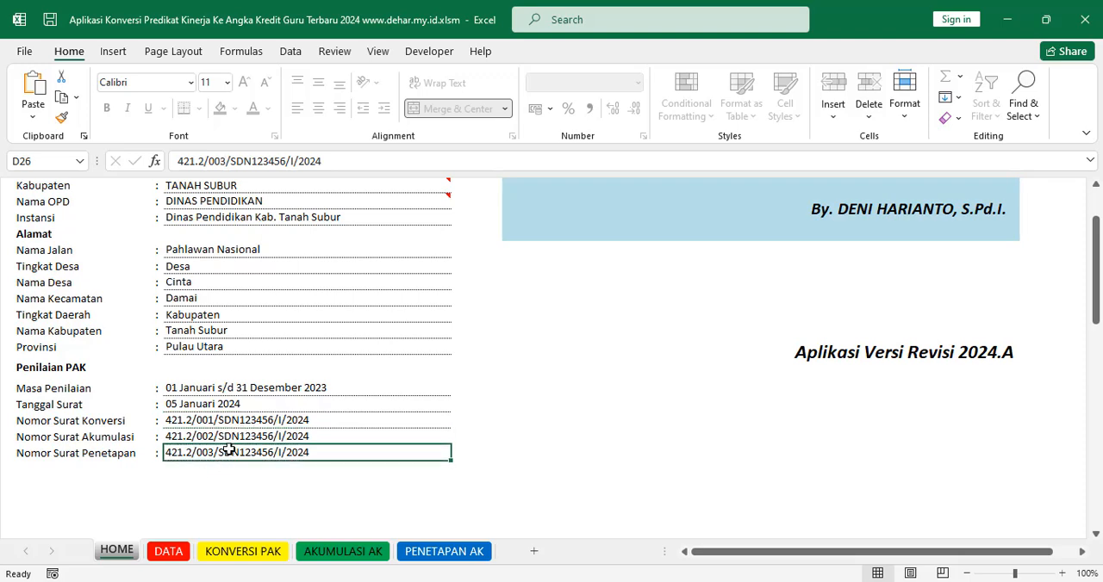
pyautogui.scroll(3, 314, 333)
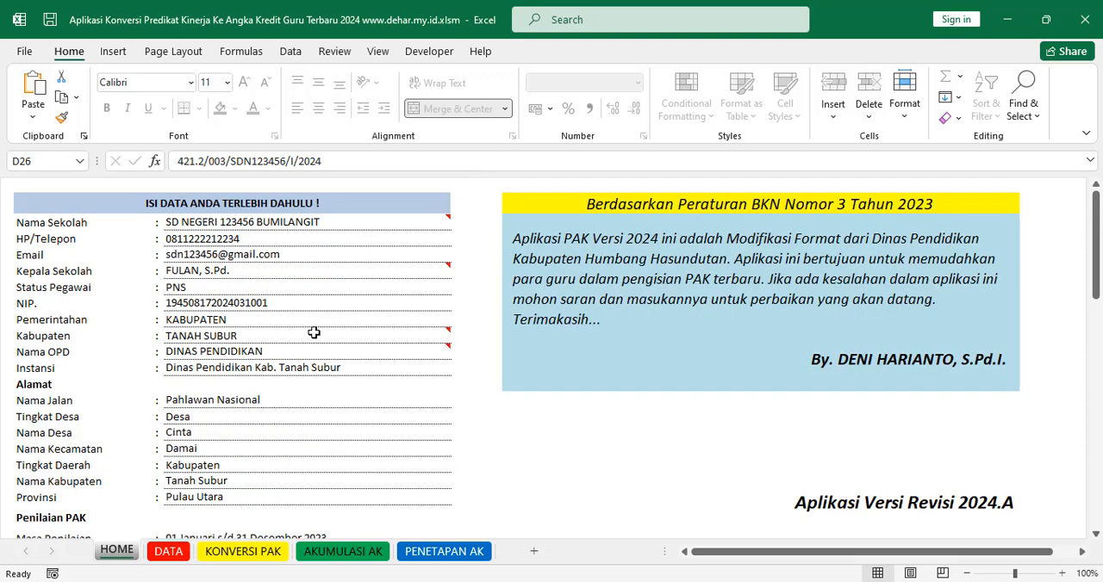
# Step: Open the DATA sheet and look over the assessed officials' table title, its NAMA entries and the empty rows
pyautogui.click(179, 562)
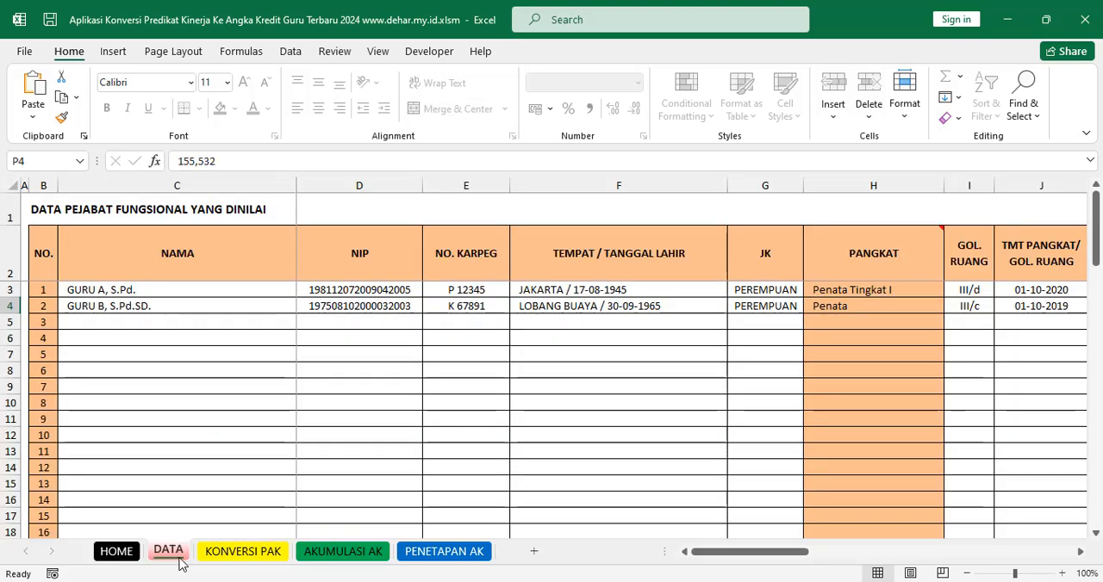
pyautogui.click(131, 307)
pyautogui.click(146, 290)
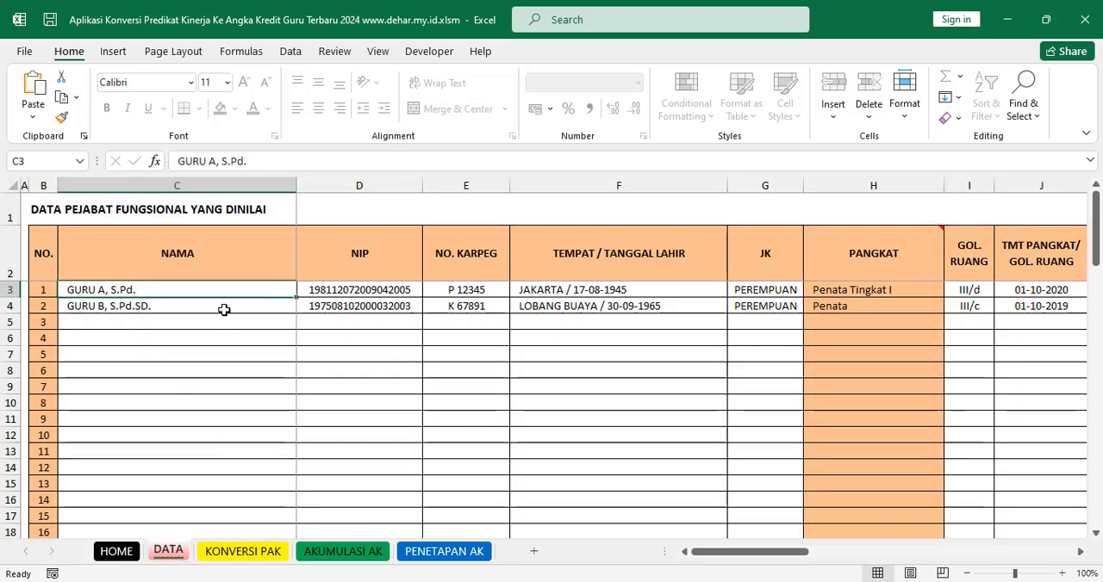
pyautogui.click(225, 307)
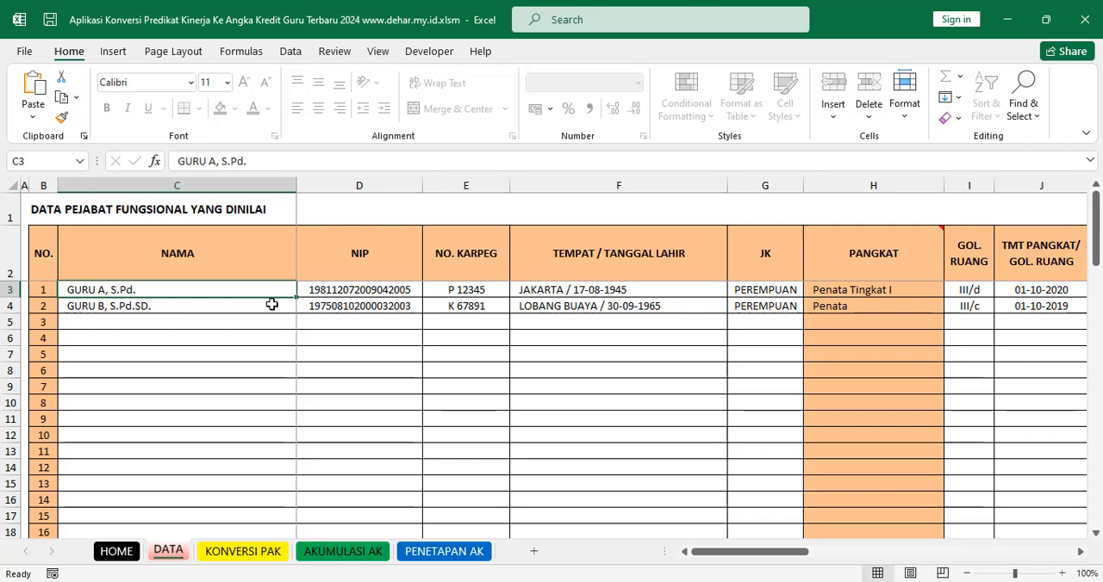
pyautogui.click(143, 212)
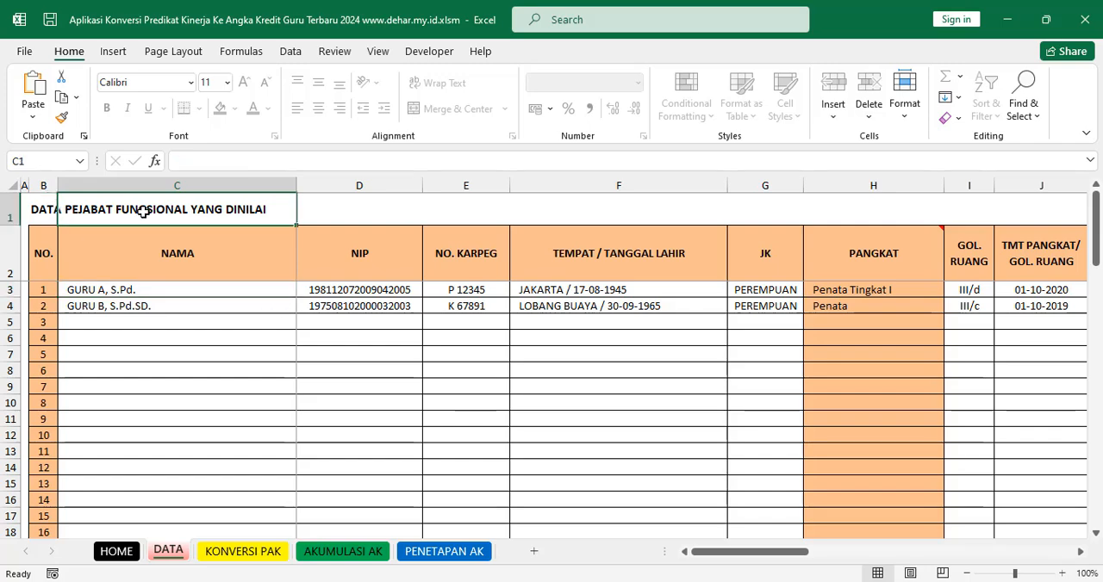
pyautogui.click(165, 343)
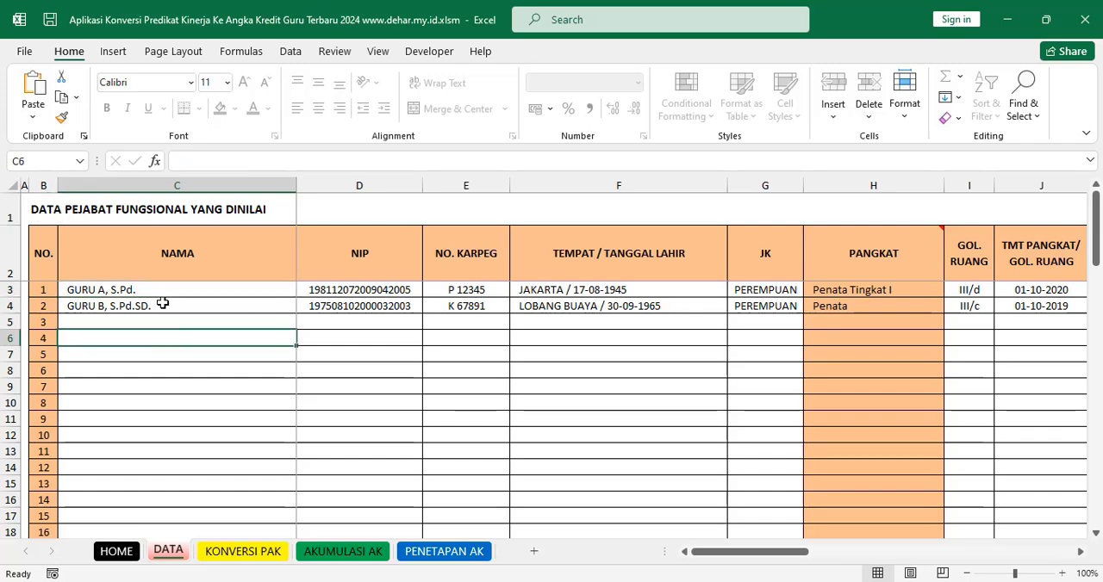
# Step: Compare the two teachers' entries in the NAMA column of the DATA sheet
pyautogui.click(158, 291)
pyautogui.click(158, 306)
pyautogui.click(112, 287)
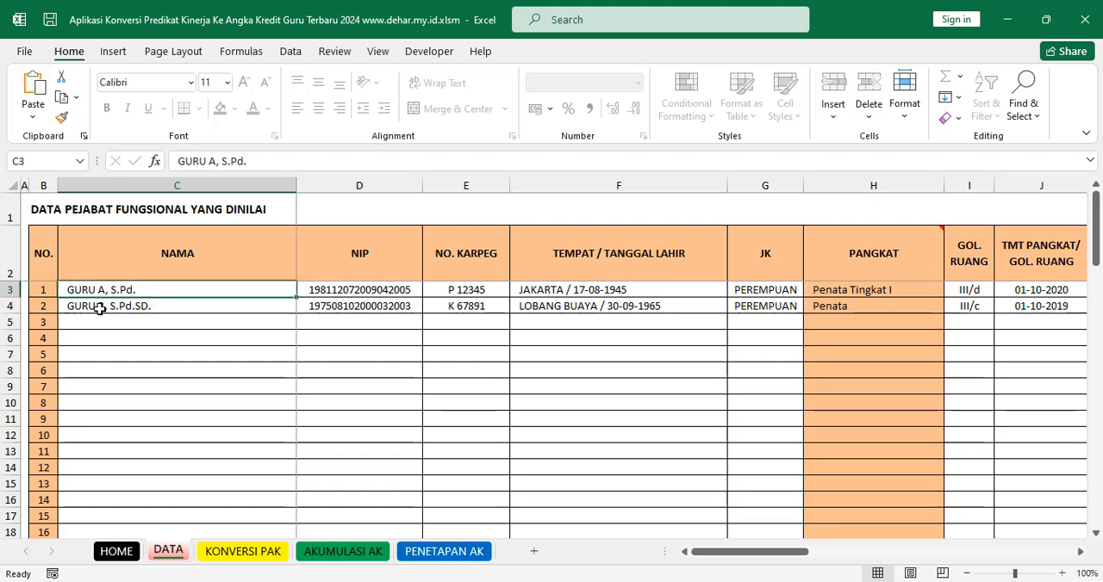
pyautogui.click(100, 307)
pyautogui.click(143, 291)
pyautogui.click(133, 312)
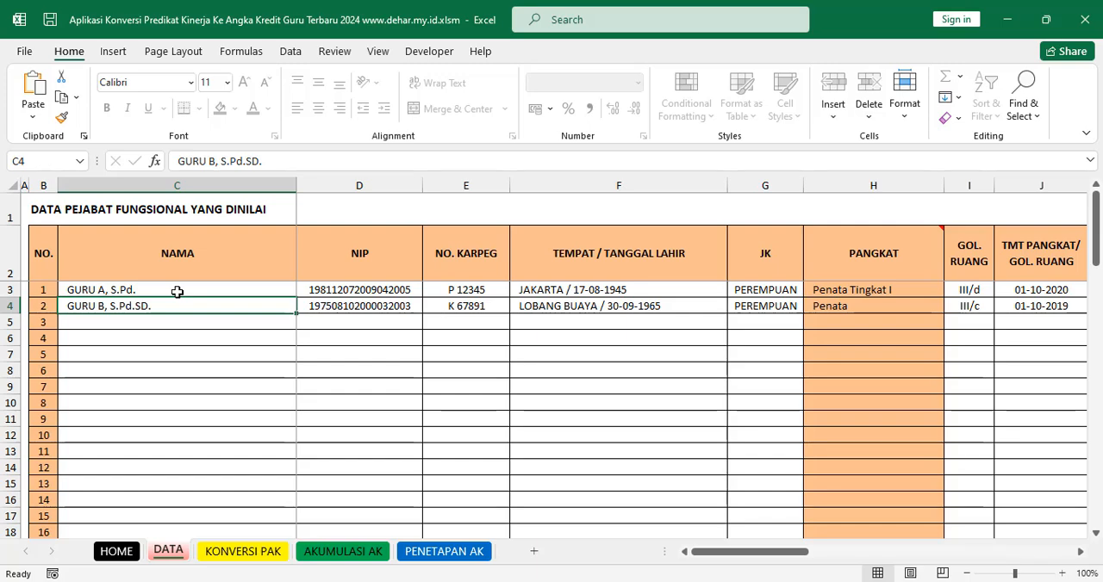
# Step: Examine both teachers' NIP, NO. KARPEG and TEMPAT / TANGGAL LAHIR entries, and return to the first teacher's NIP
pyautogui.click(359, 293)
pyautogui.click(370, 303)
pyautogui.click(486, 288)
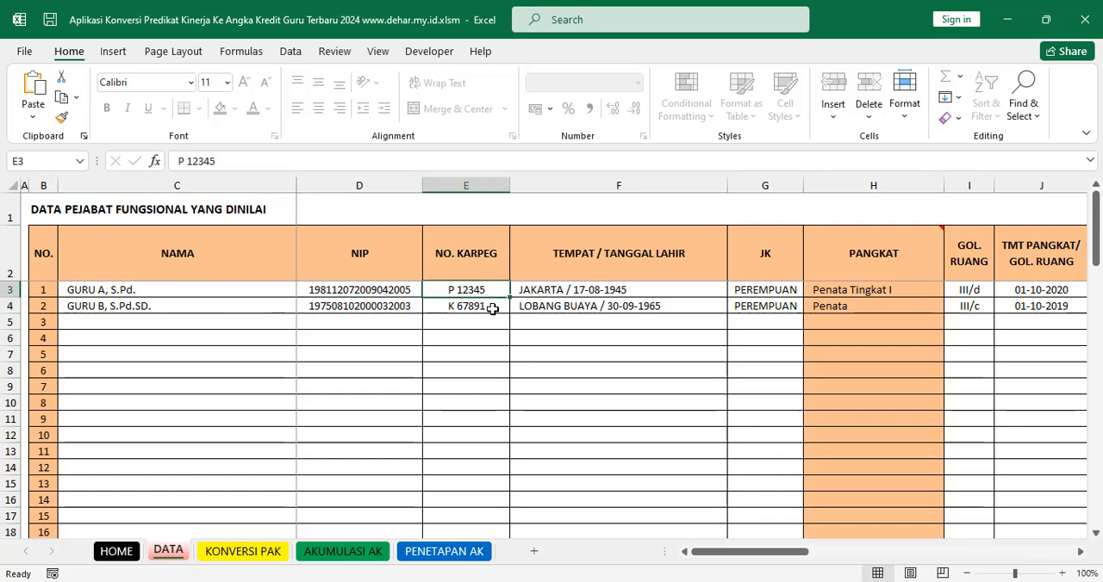
pyautogui.click(490, 307)
pyautogui.click(603, 292)
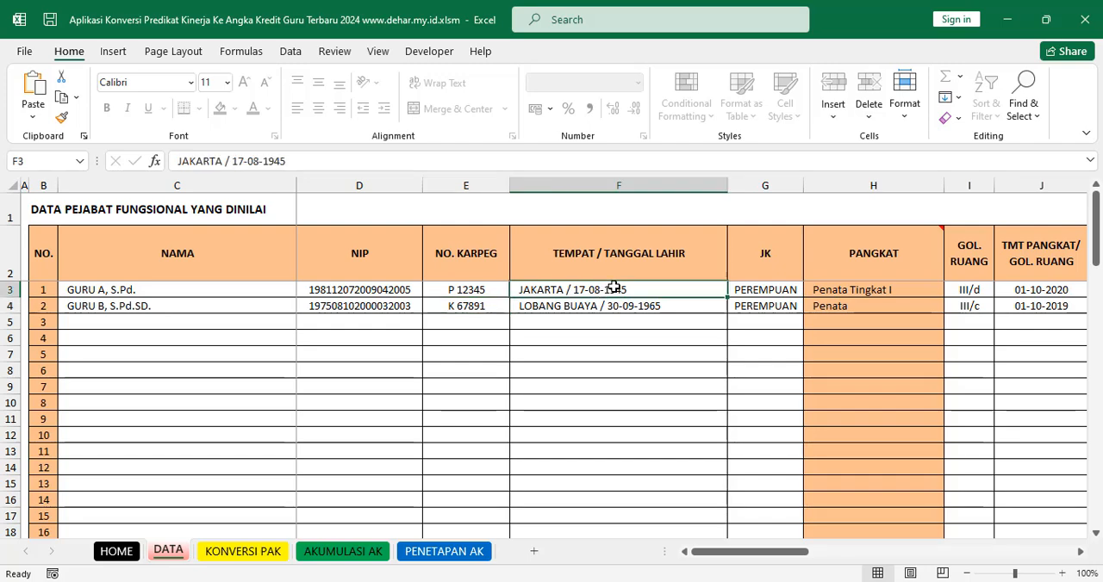
pyautogui.click(654, 306)
pyautogui.click(394, 291)
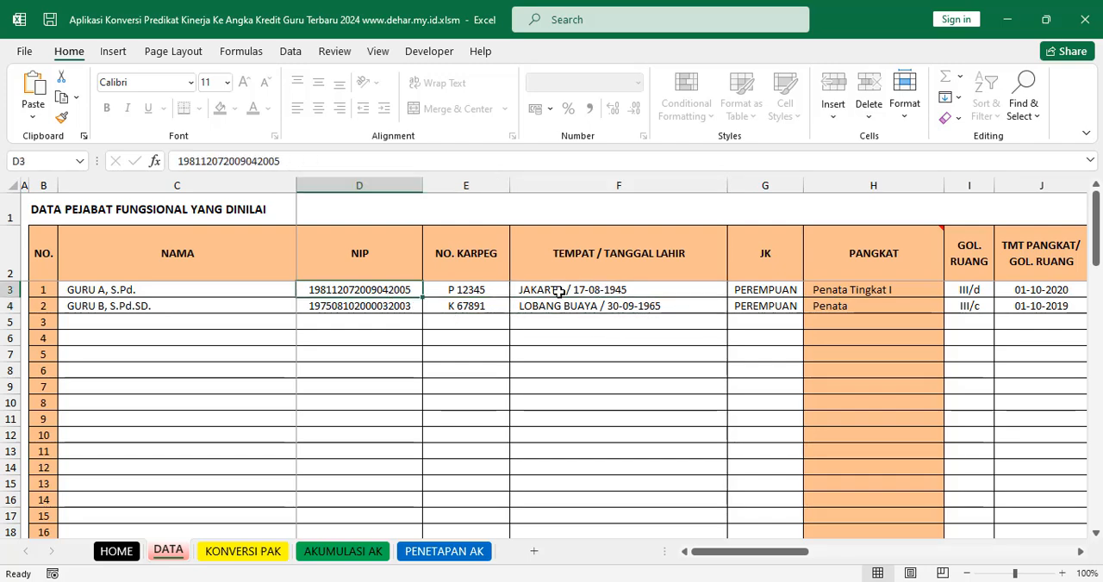
# Step: Compare both teachers' TEMPAT / TANGGAL LAHIR entries, and check them against the two names in the NAMA column
pyautogui.click(593, 291)
pyautogui.click(629, 307)
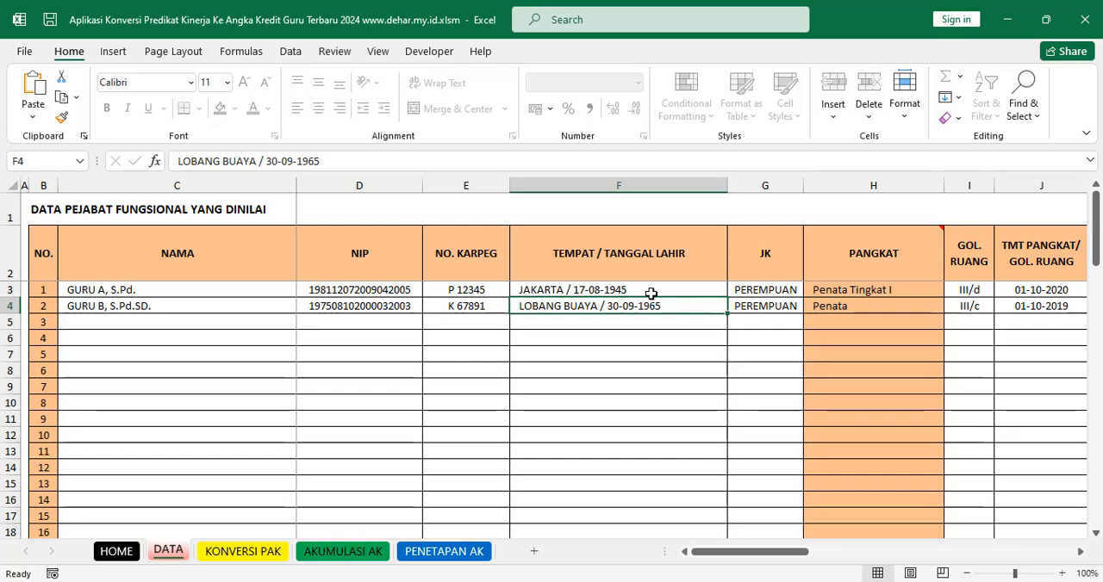
pyautogui.click(649, 294)
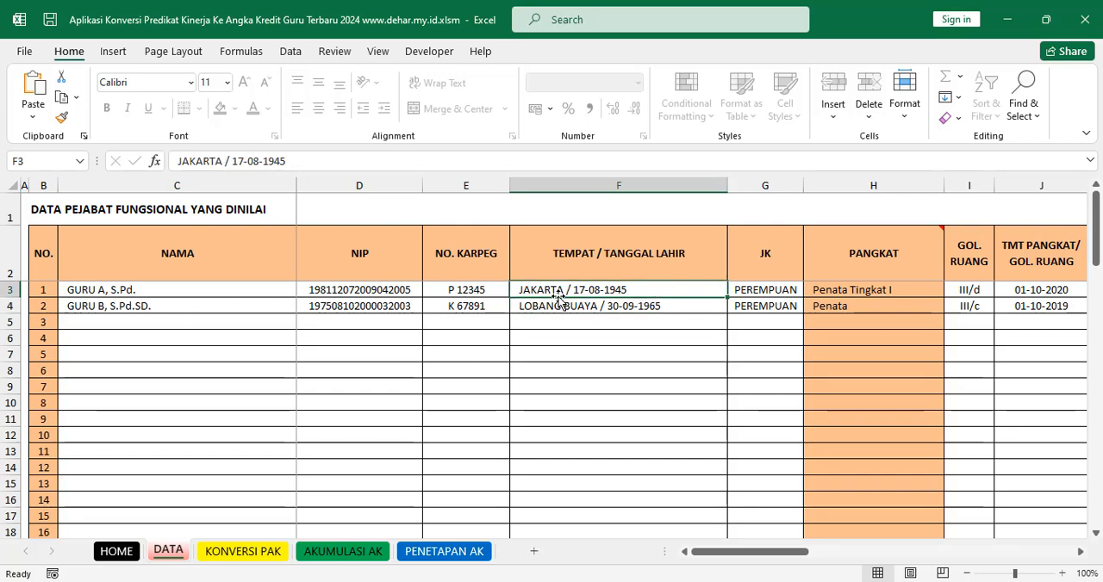
pyautogui.click(166, 303)
pyautogui.click(173, 290)
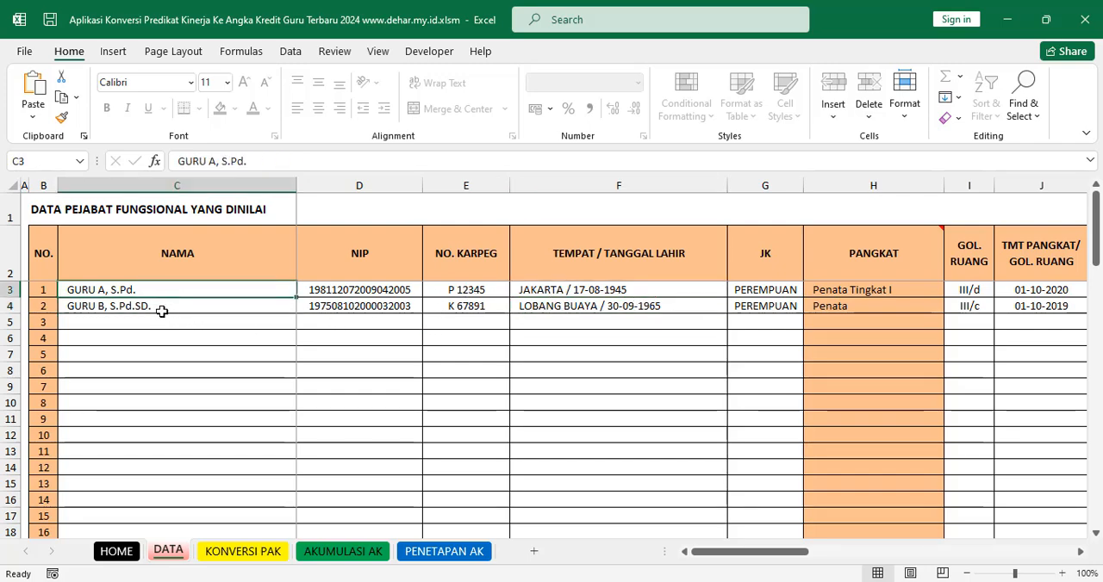
pyautogui.click(138, 312)
pyautogui.click(125, 293)
pyautogui.click(135, 304)
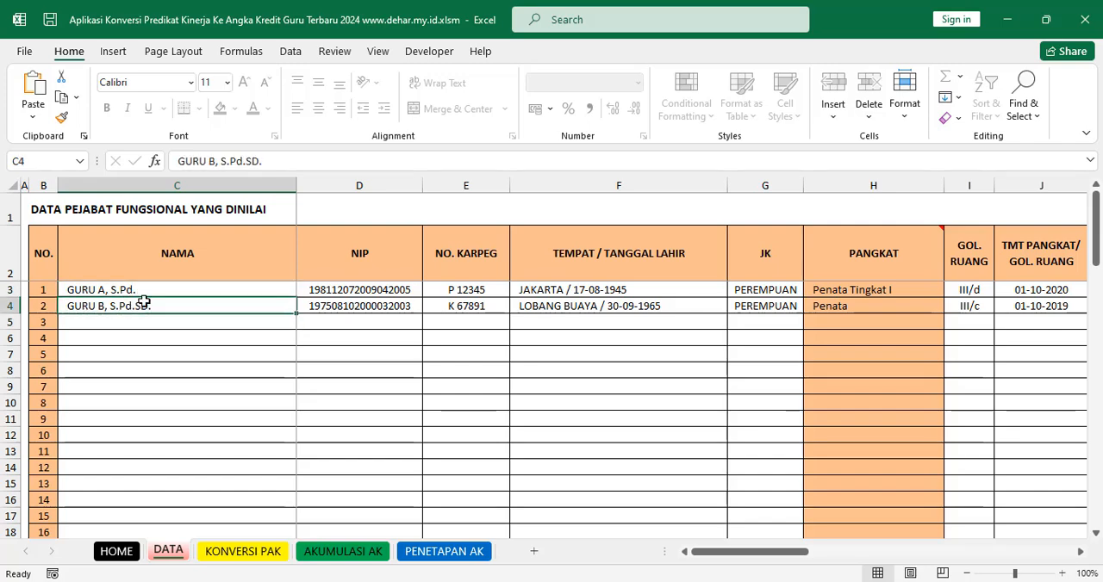
# Step: Check the first teacher's NO. KARPEG and JK entries and both teachers' TEMPAT / TANGGAL LAHIR entries
pyautogui.click(484, 289)
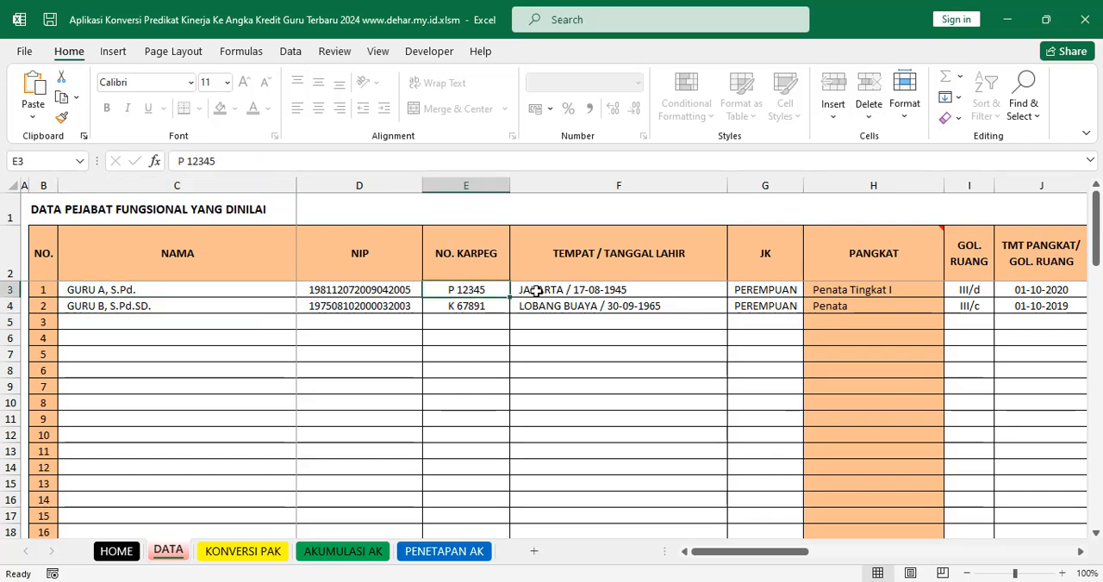
pyautogui.click(529, 293)
pyautogui.click(571, 308)
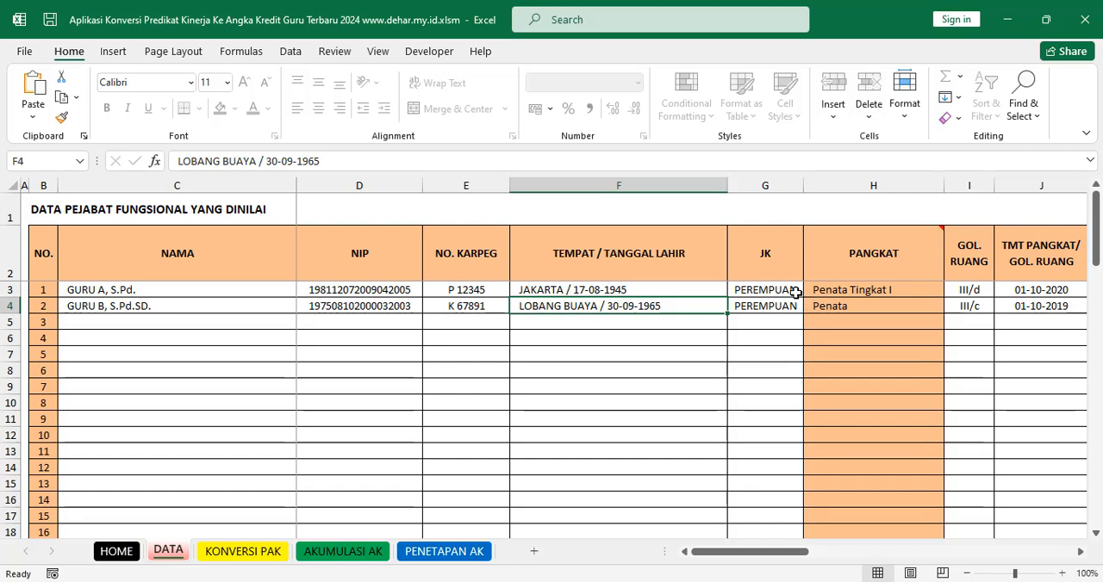
pyautogui.click(796, 293)
# Step: Examine both teachers' PANGKAT cells, and the first teacher's GOL. RUANG and TMT PANGKAT/GOL. RUANG entries
pyautogui.moveTo(781, 557); pyautogui.dragTo(840, 556)
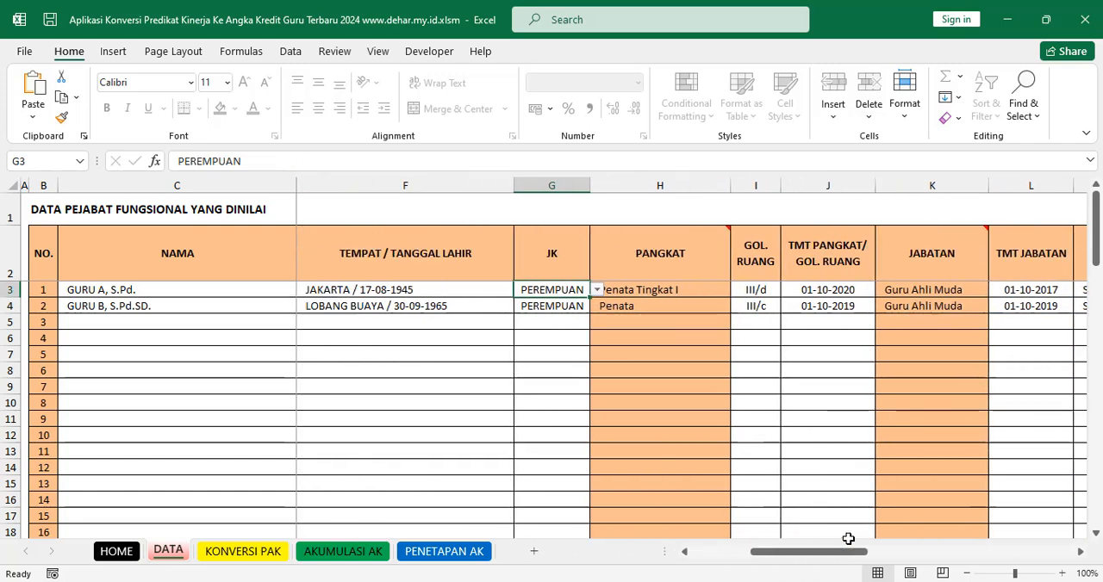
pyautogui.click(670, 290)
pyautogui.click(676, 302)
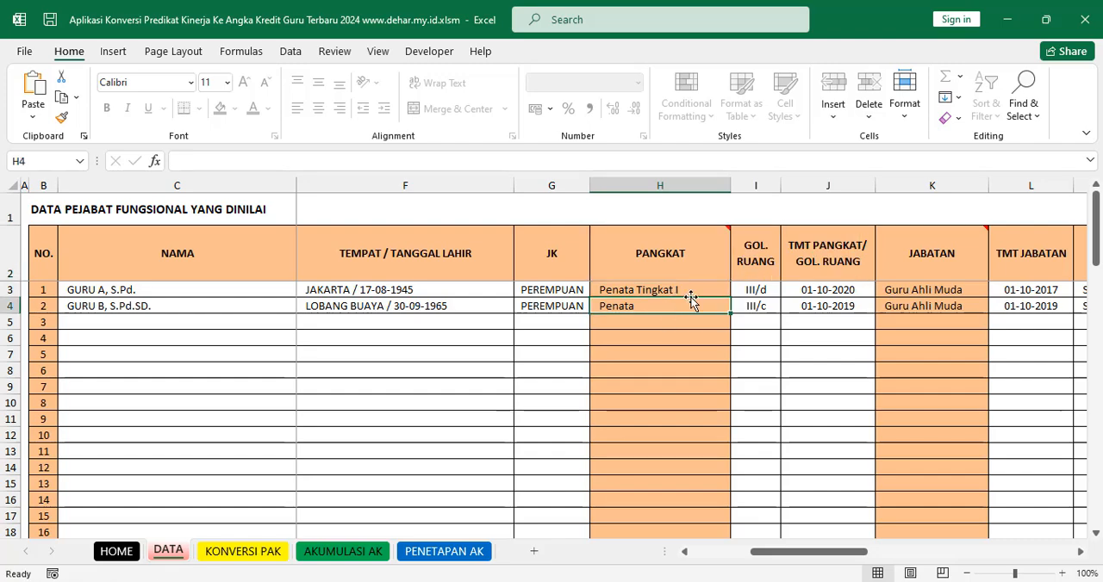
pyautogui.click(759, 263)
pyautogui.click(758, 291)
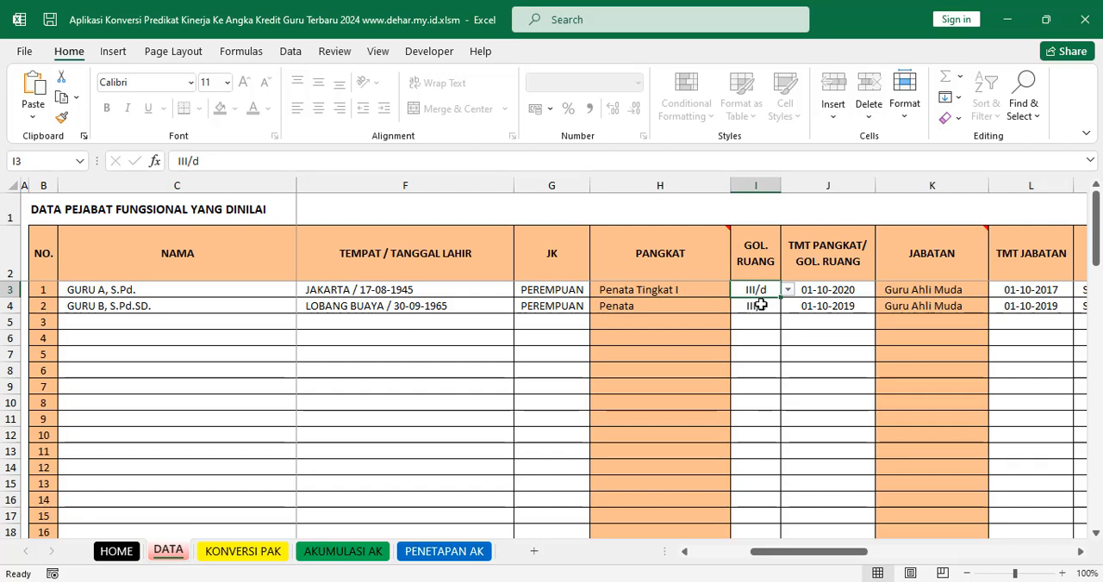
pyautogui.click(843, 291)
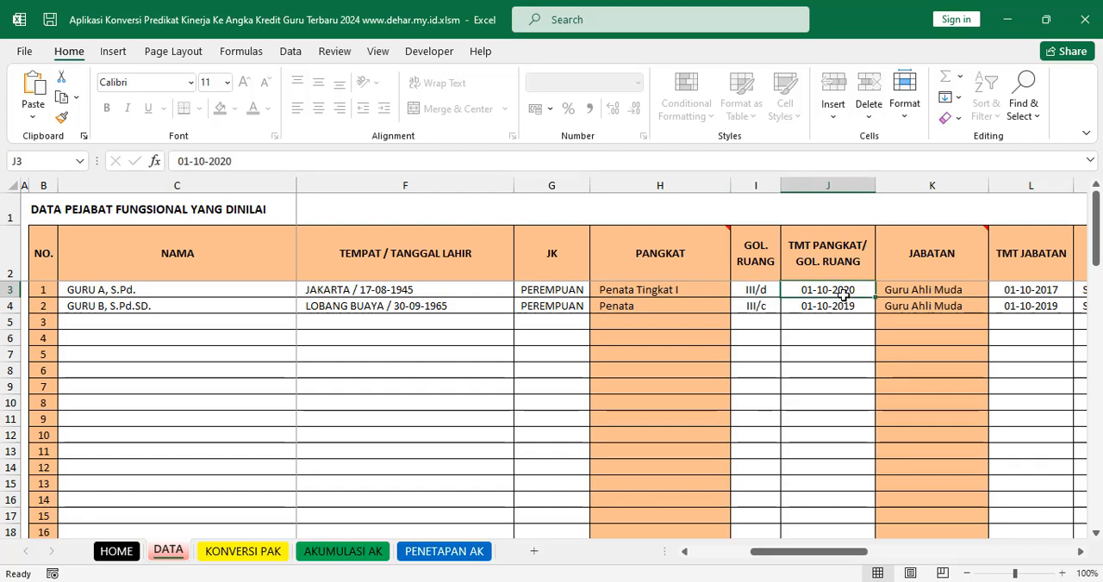
# Step: Compare each teacher's GOL. RUANG with the matching TMT PANGKAT/GOL. RUANG date
pyautogui.moveTo(829, 560); pyautogui.dragTo(859, 562)
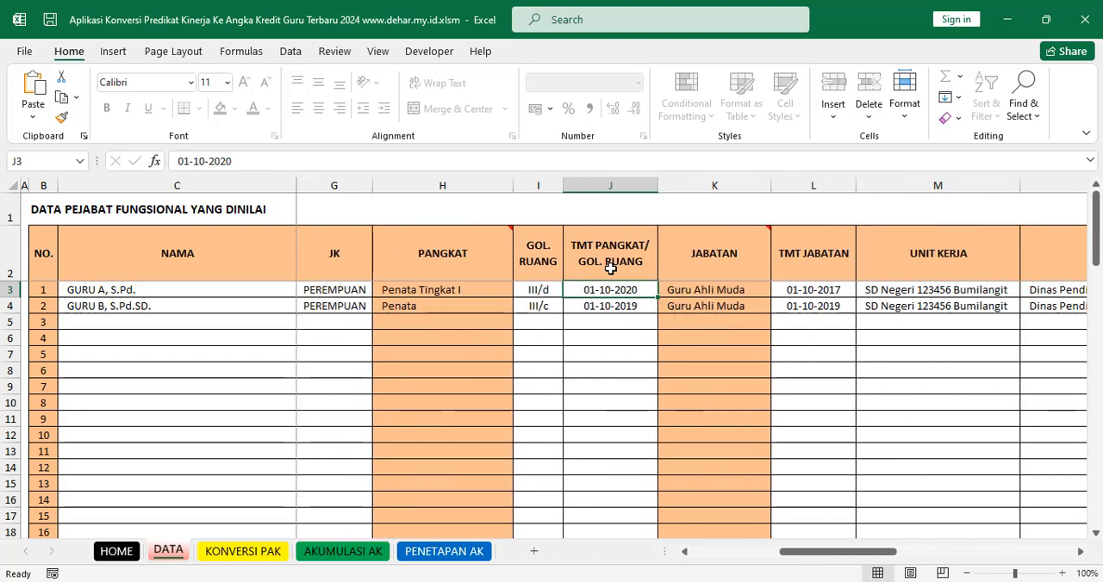
pyautogui.click(535, 293)
pyautogui.click(620, 293)
pyautogui.click(539, 306)
pyautogui.click(622, 306)
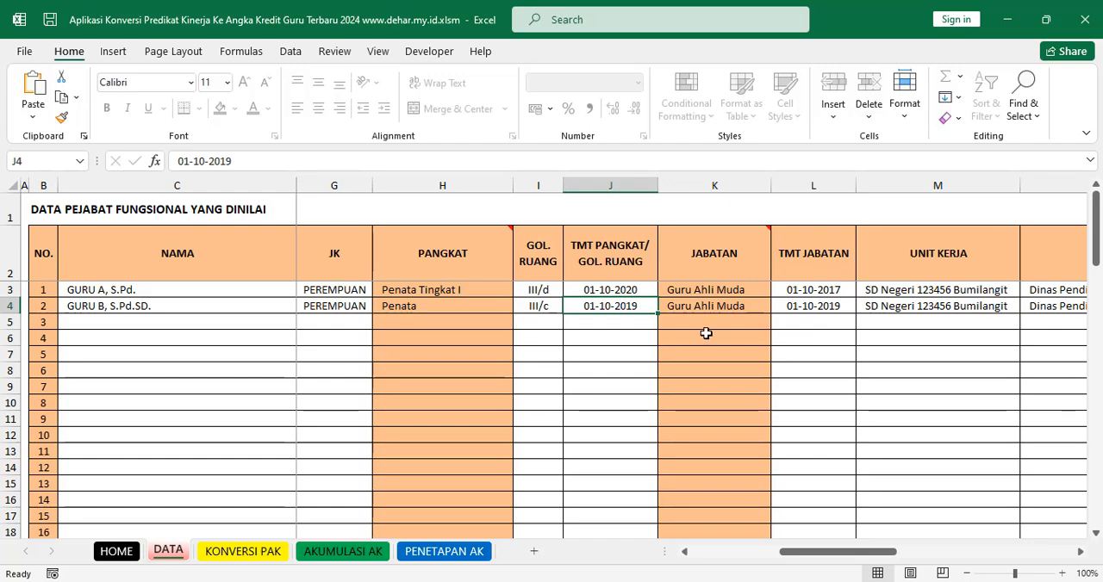
# Step: Inspect the JABATAN column and compare the two teachers' TMT JABATAN dates
pyautogui.click(734, 260)
pyautogui.click(713, 315)
pyautogui.click(715, 308)
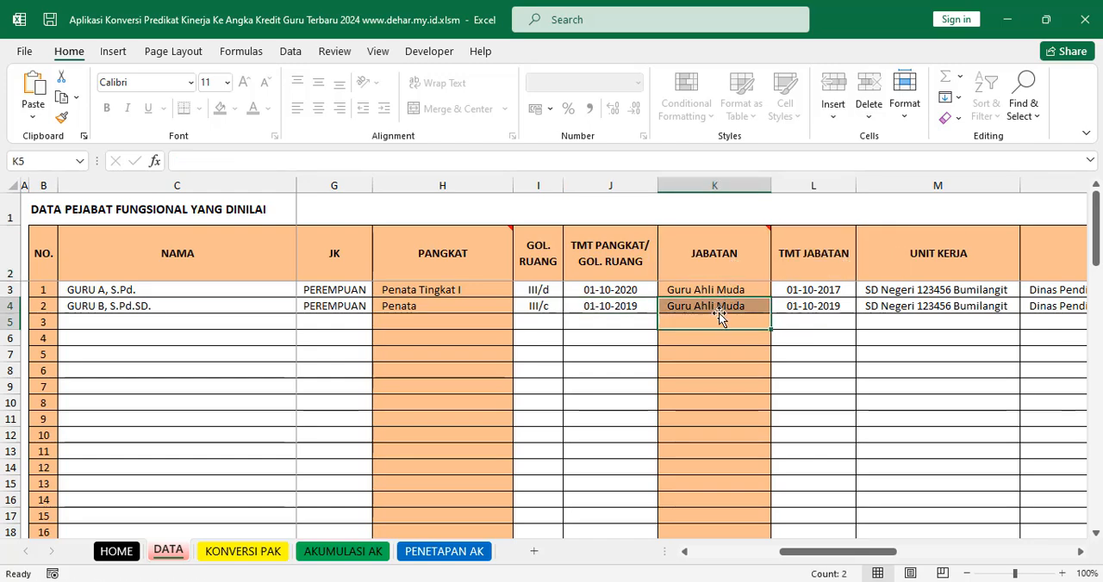
pyautogui.click(807, 293)
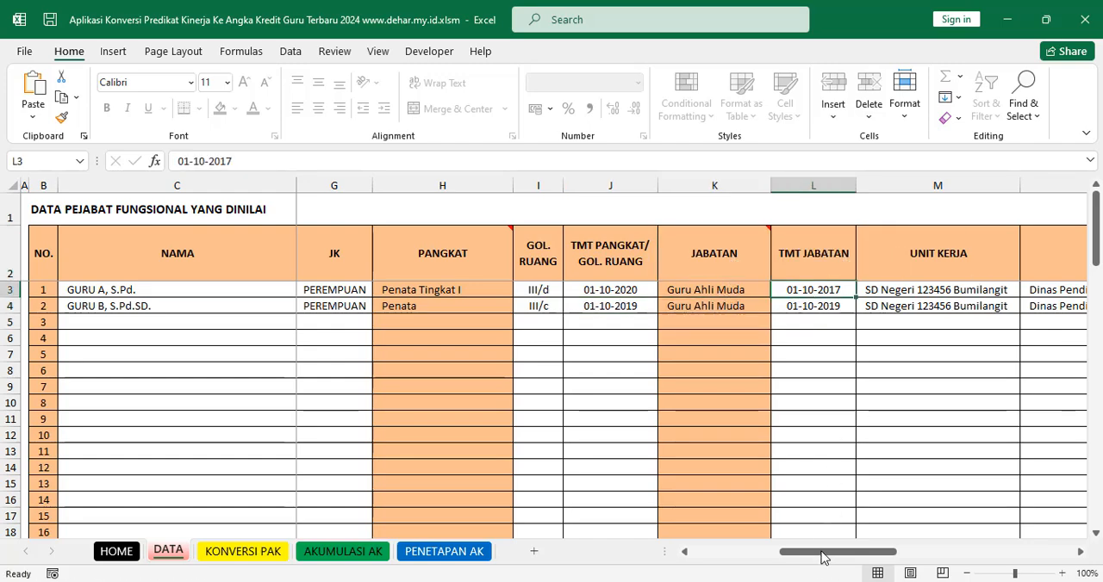
pyautogui.moveTo(826, 560); pyautogui.dragTo(827, 558)
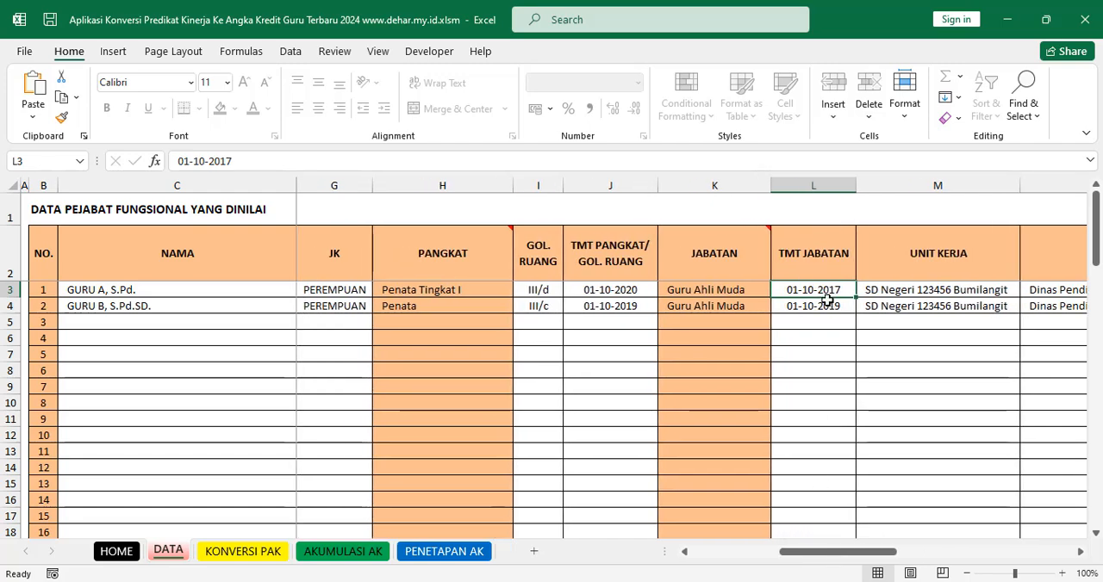
pyautogui.click(817, 305)
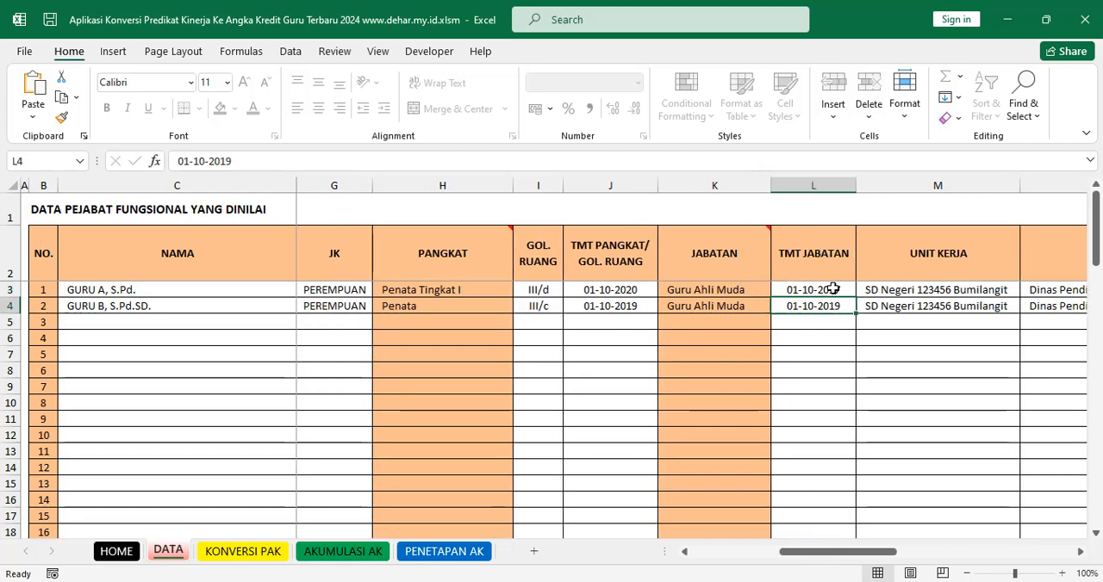
pyautogui.click(831, 289)
# Step: Compare the first teacher's GOL. RUANG and TMT JABATAN, and both teachers' TMT PANGKAT/GOL. RUANG dates, ending at the TMT JABATAN heading
pyautogui.click(545, 291)
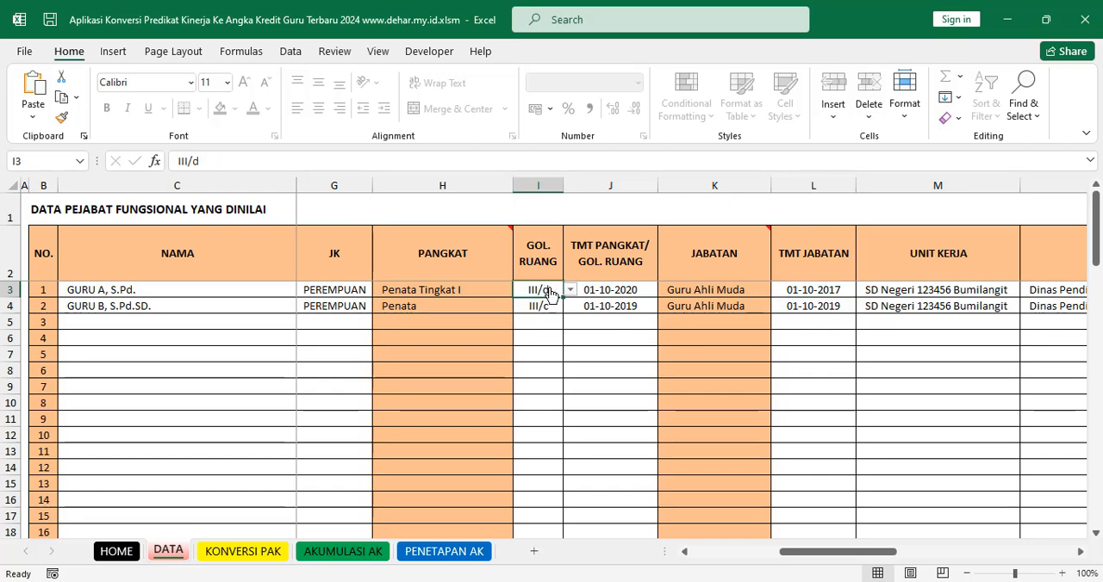
pyautogui.click(815, 292)
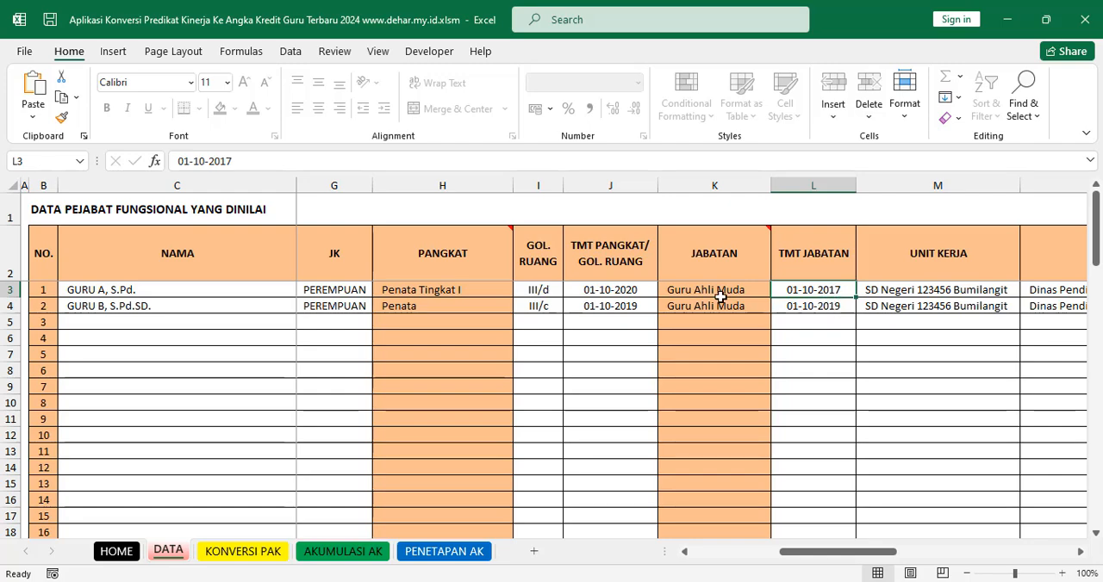
pyautogui.click(620, 292)
pyautogui.click(623, 307)
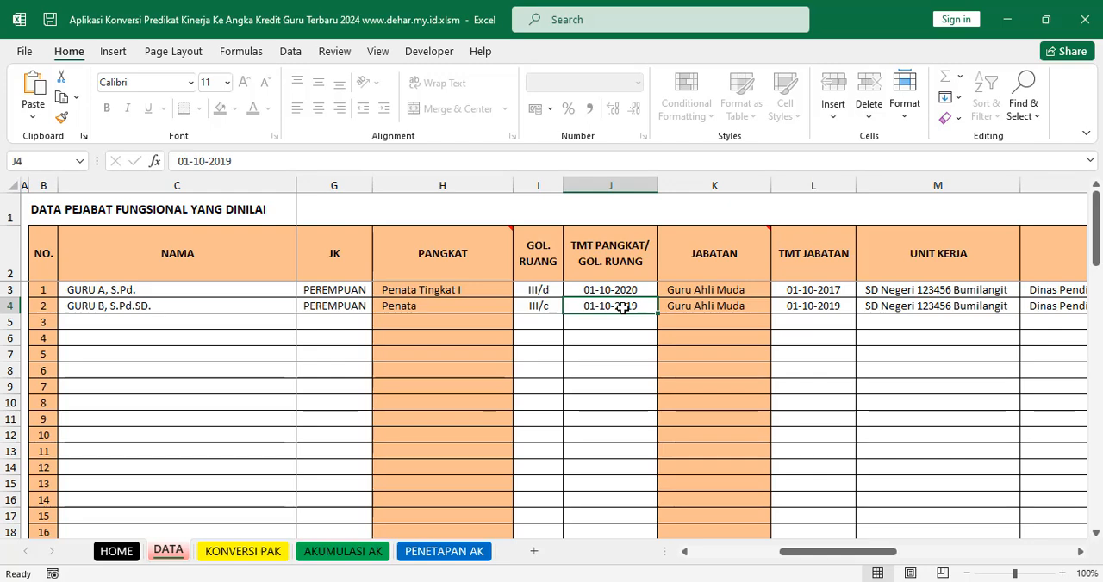
pyautogui.click(829, 274)
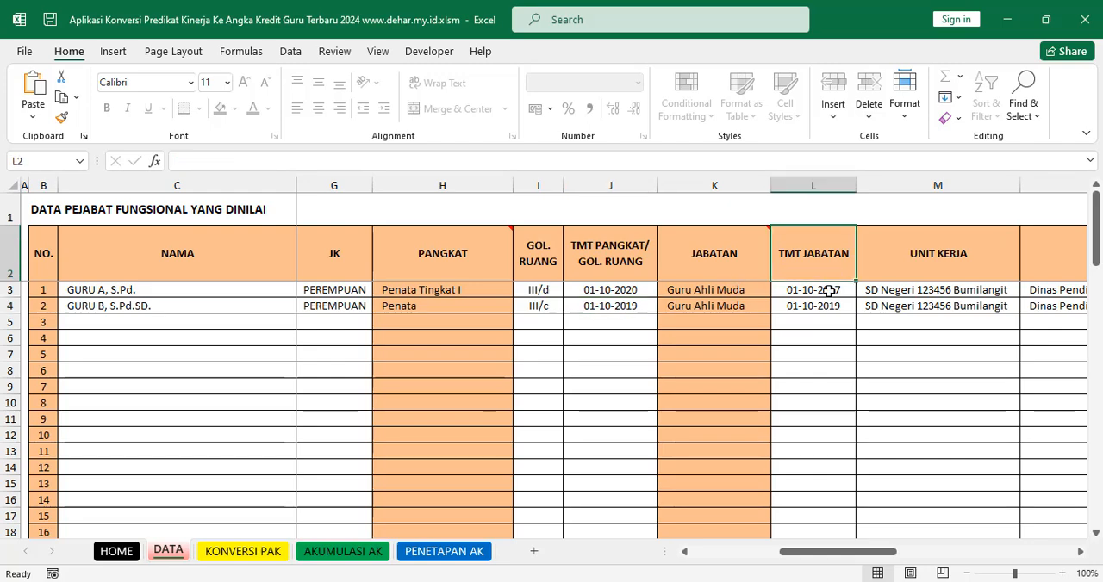
# Step: Examine the JABATAN heading and both teachers' JABATAN cells against their GOL. RUANG entries
pyautogui.click(736, 273)
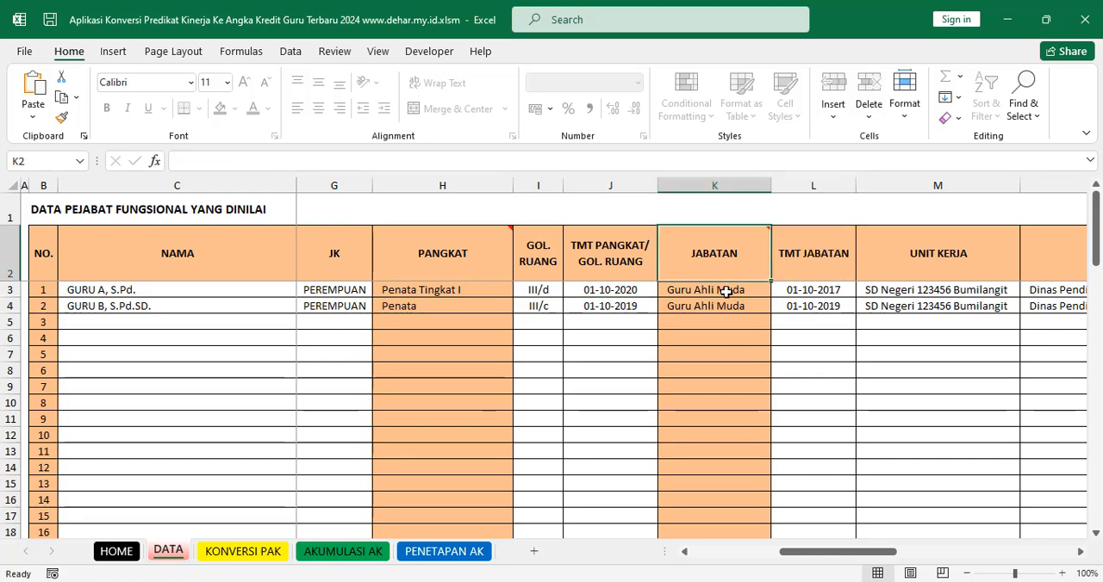
pyautogui.click(729, 289)
pyautogui.click(728, 308)
pyautogui.click(729, 291)
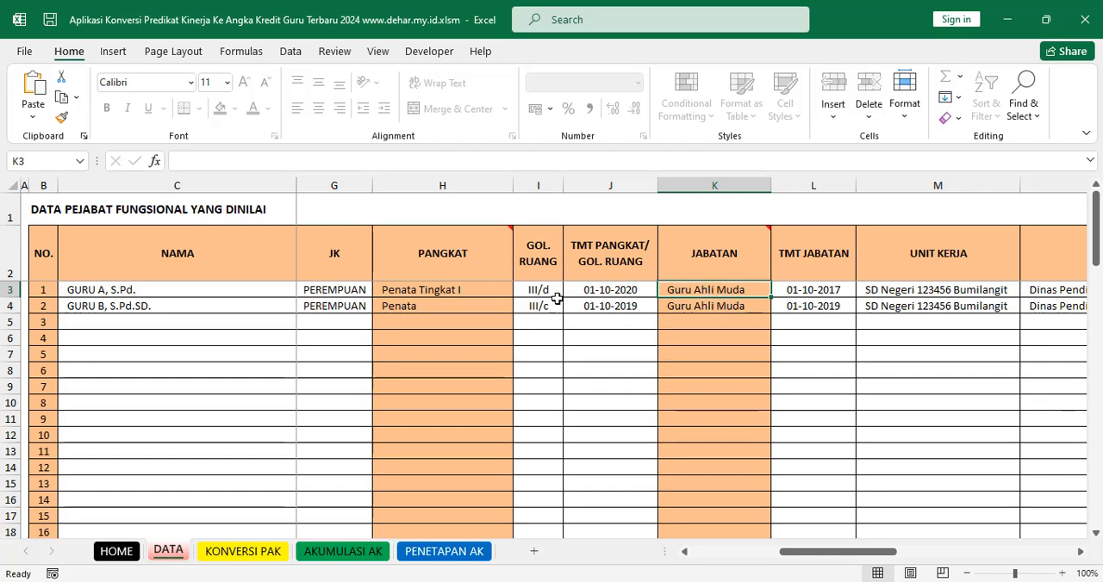
pyautogui.click(722, 308)
pyautogui.click(552, 311)
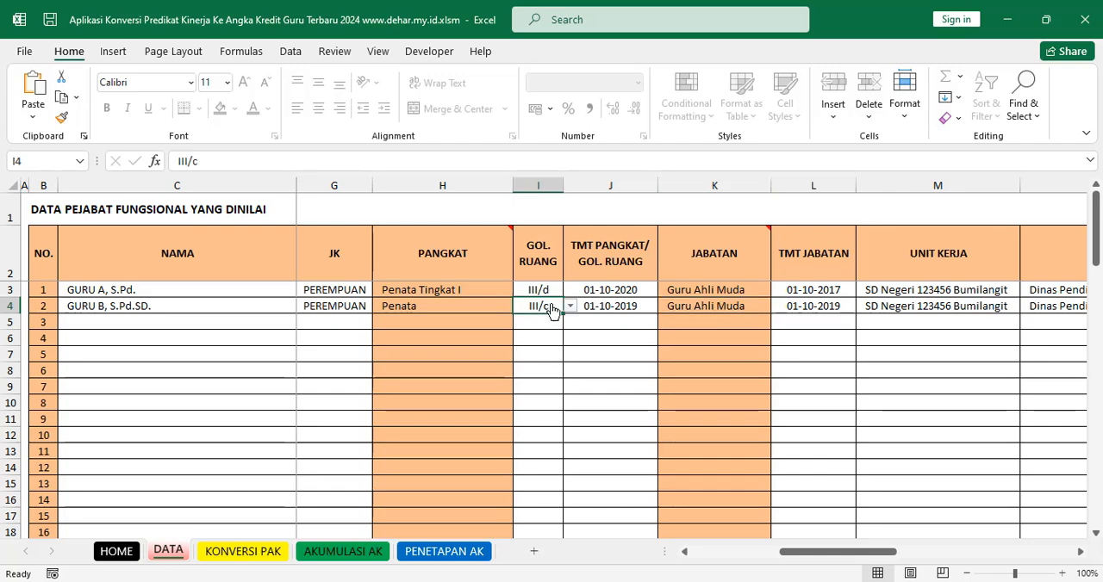
pyautogui.click(549, 290)
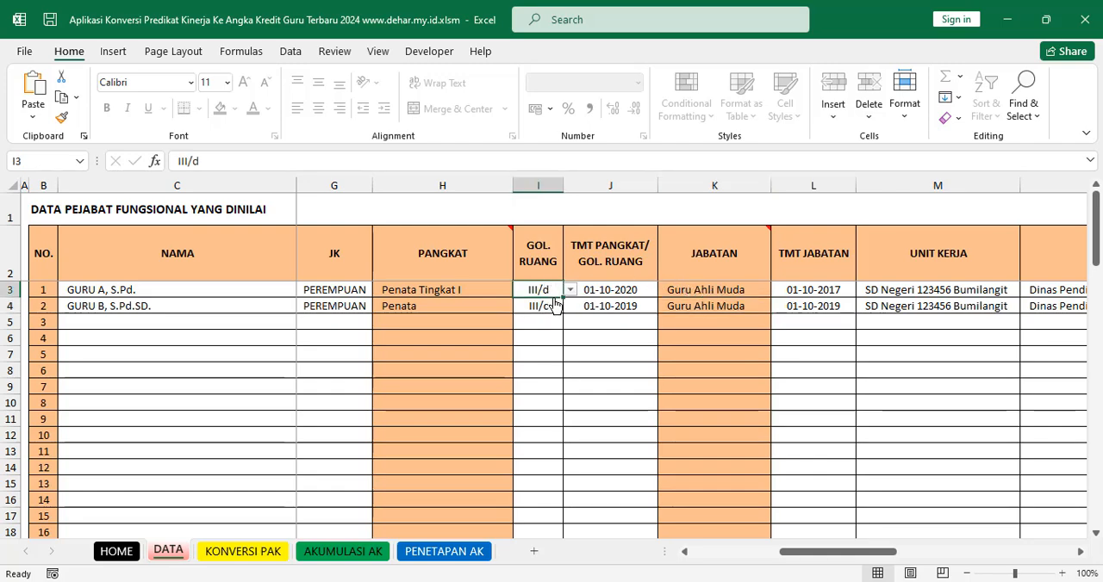
pyautogui.click(711, 290)
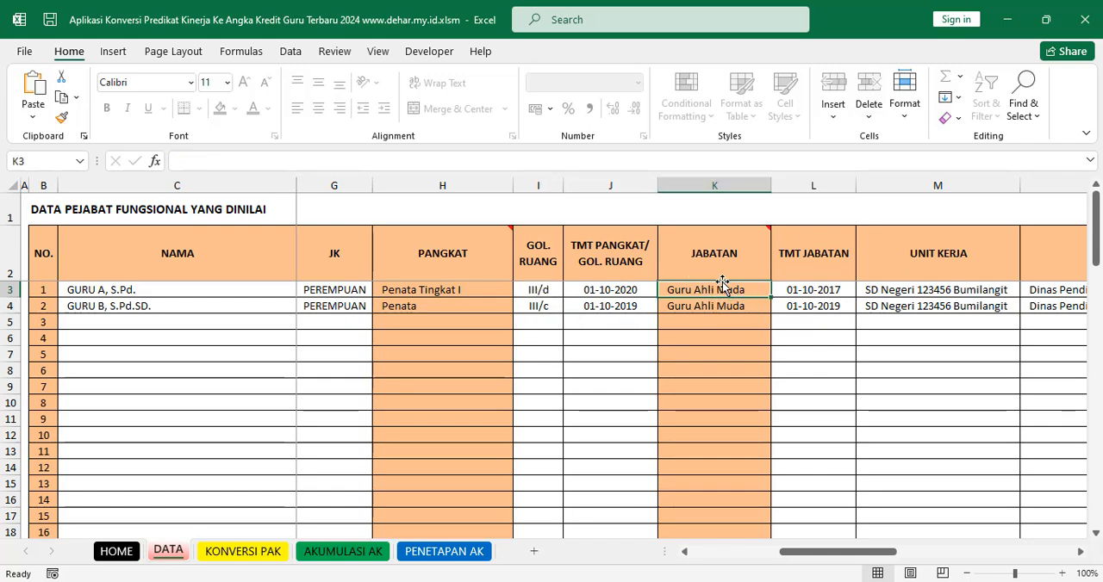
# Step: Recheck how GOL. RUANG corresponds to JABATAN for both teachers, ending on the first teacher's JABATAN cell
pyautogui.click(539, 292)
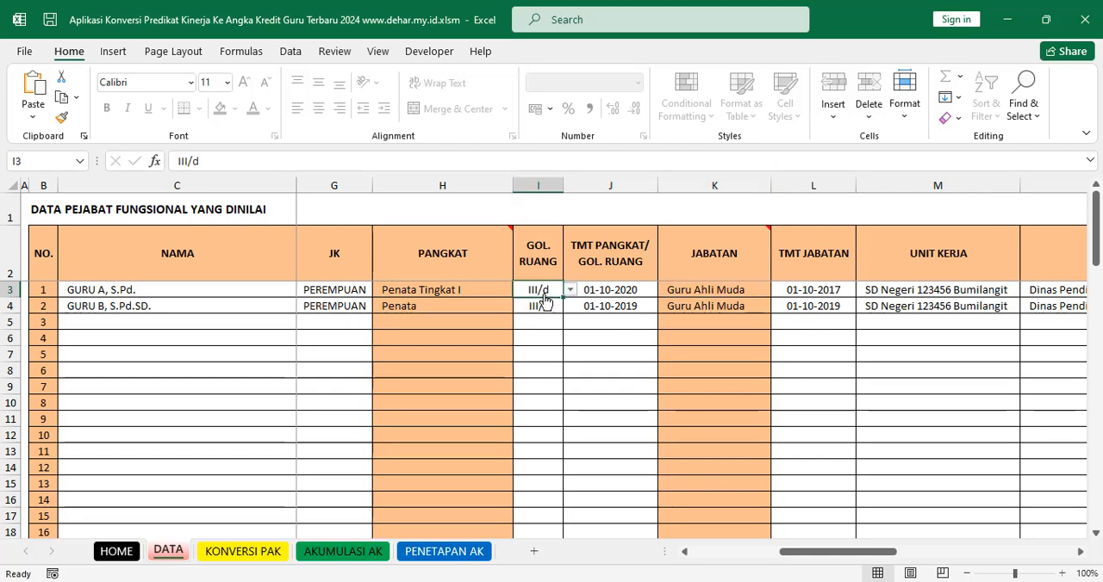
pyautogui.click(726, 292)
pyautogui.click(728, 305)
pyautogui.click(735, 299)
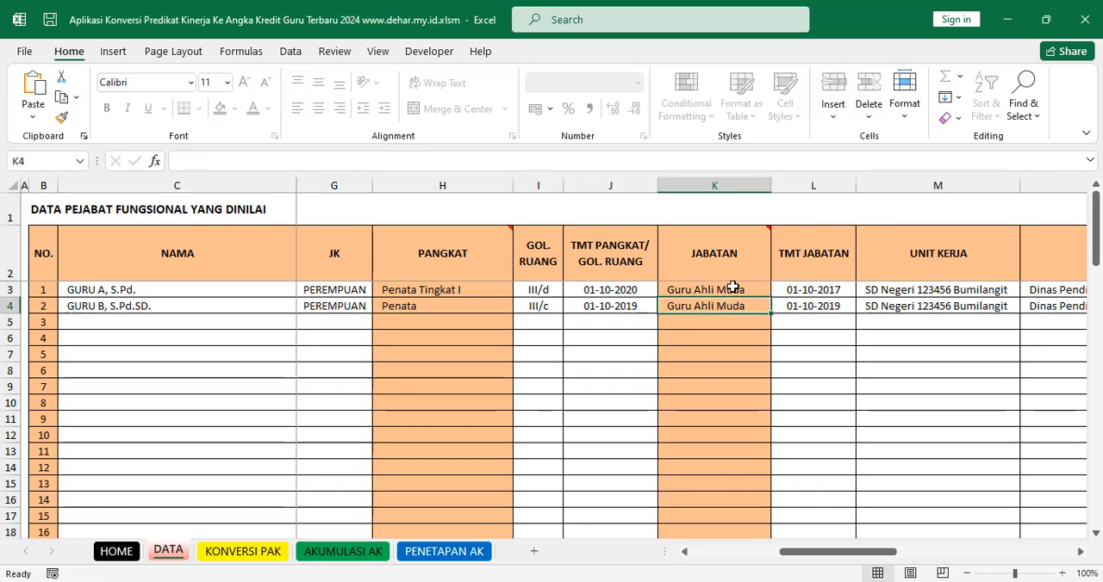
pyautogui.click(731, 288)
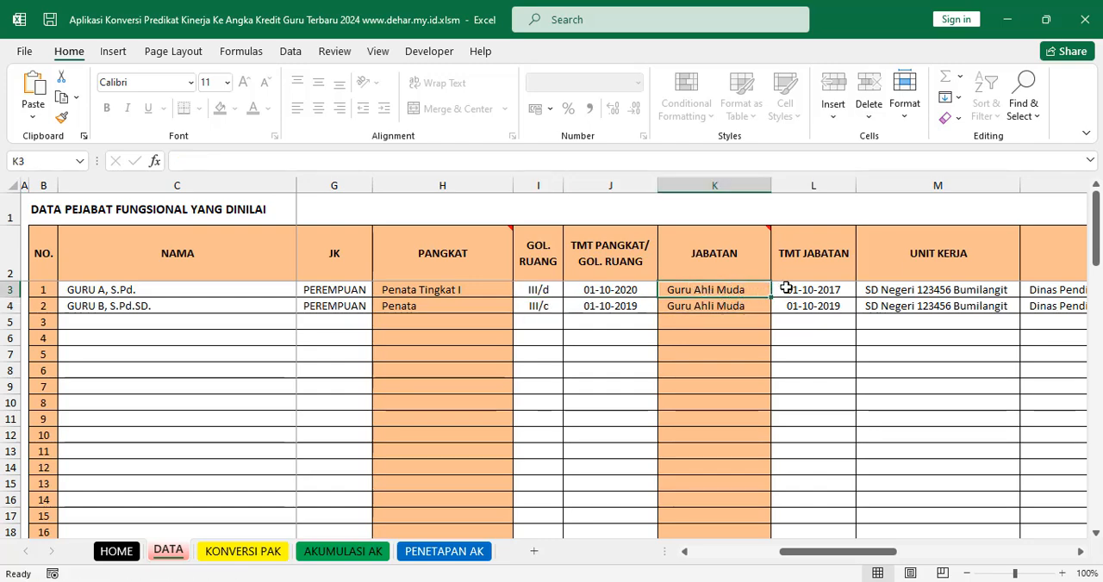
pyautogui.click(549, 293)
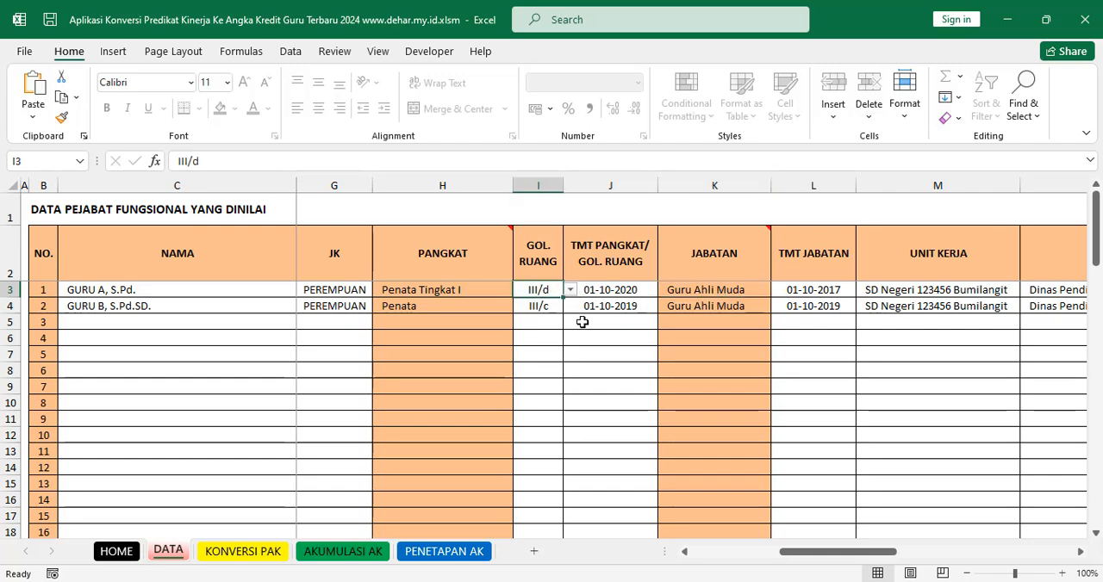
pyautogui.click(545, 307)
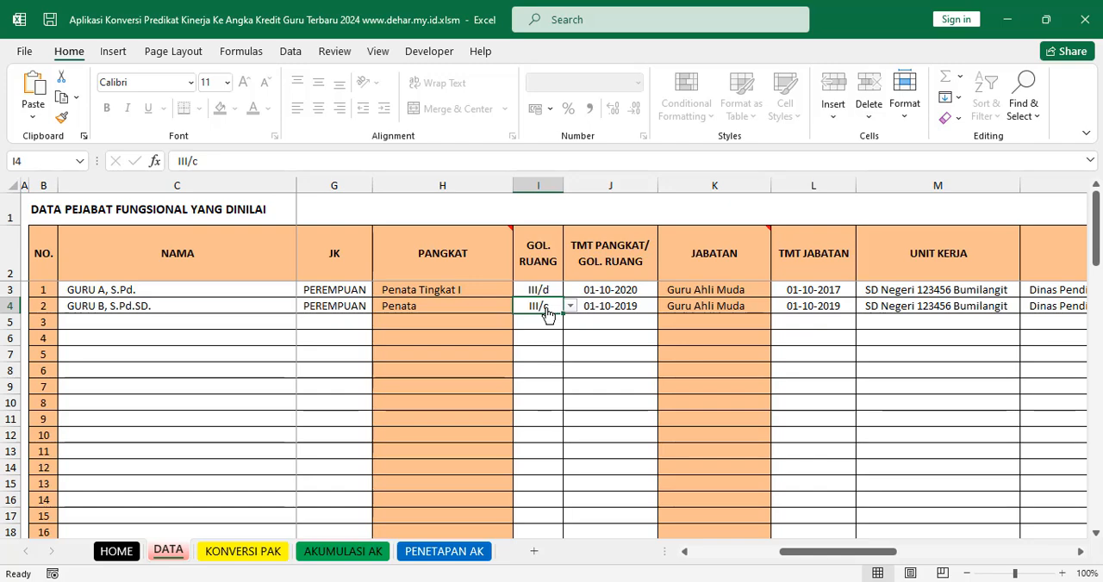
pyautogui.click(695, 290)
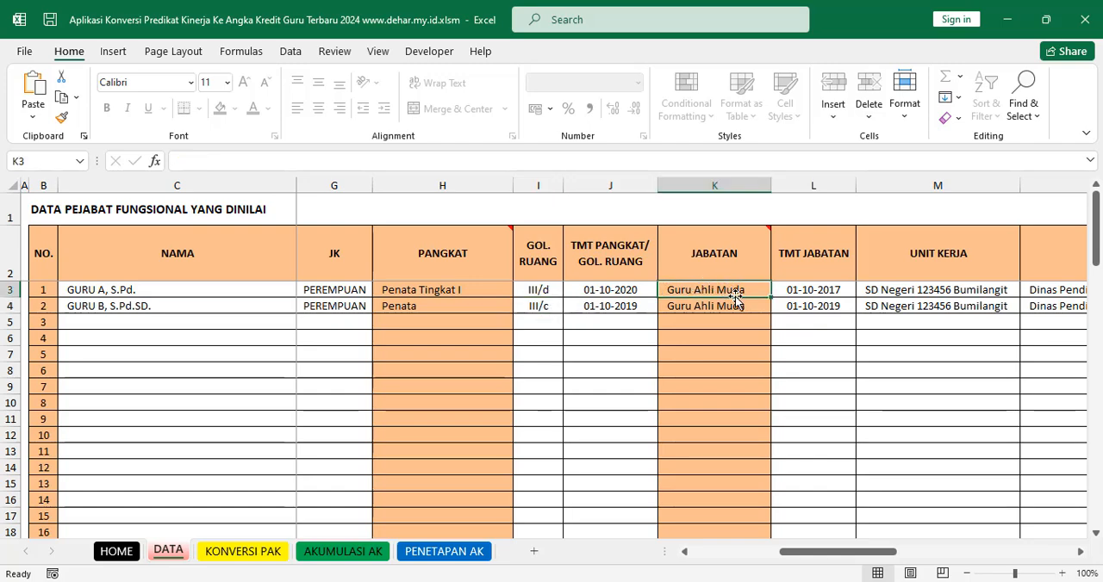
# Step: Review the first teacher's TMT JABATAN, JABATAN and TMT PANGKAT/GOL. RUANG cells alongside both teachers' GOL. RUANG entries
pyautogui.click(808, 289)
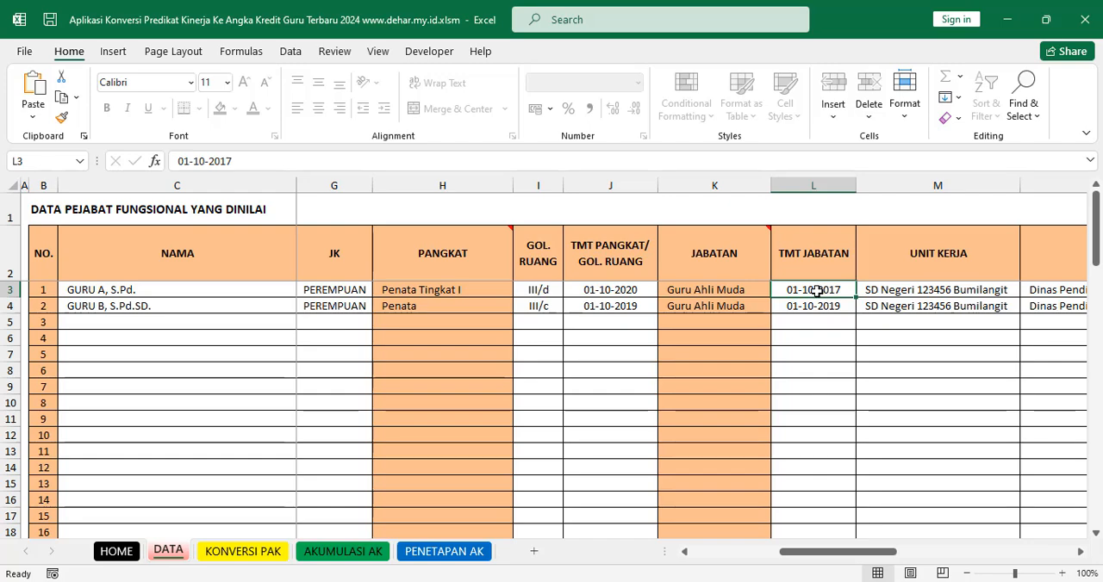
pyautogui.click(728, 289)
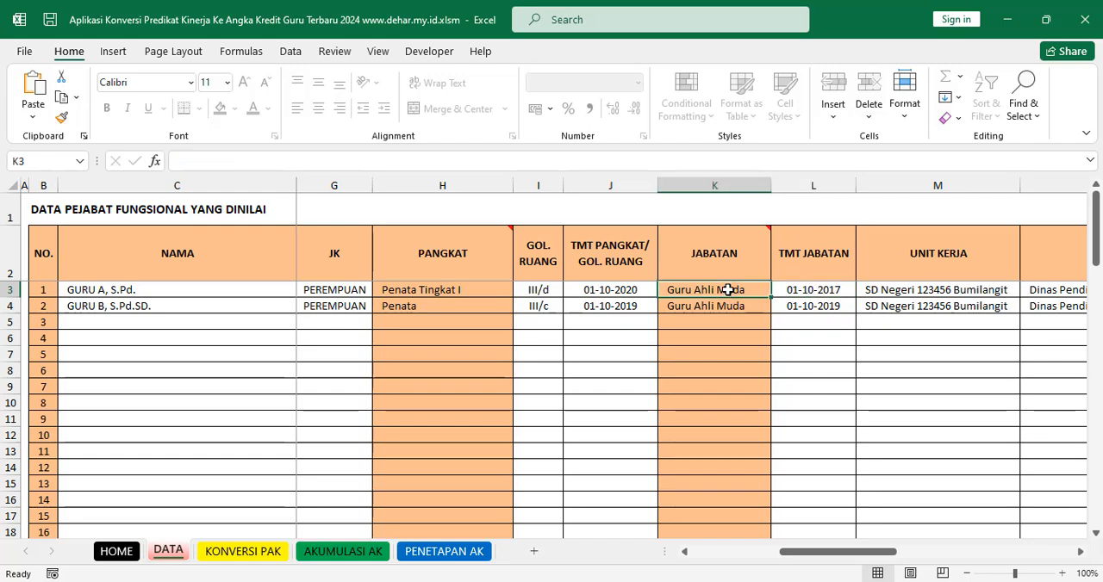
pyautogui.click(551, 306)
pyautogui.click(606, 290)
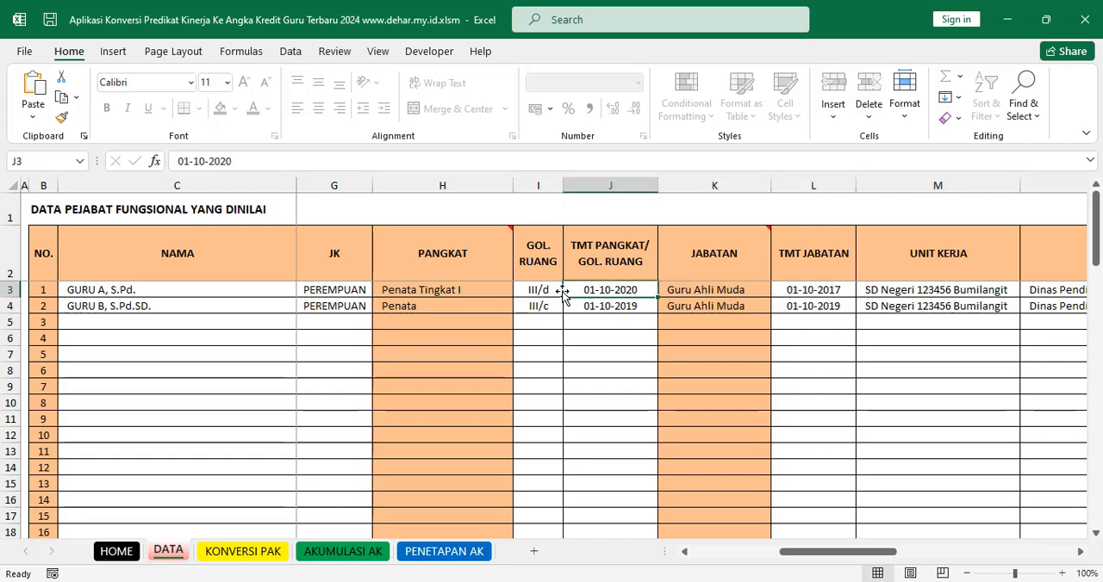
pyautogui.click(543, 291)
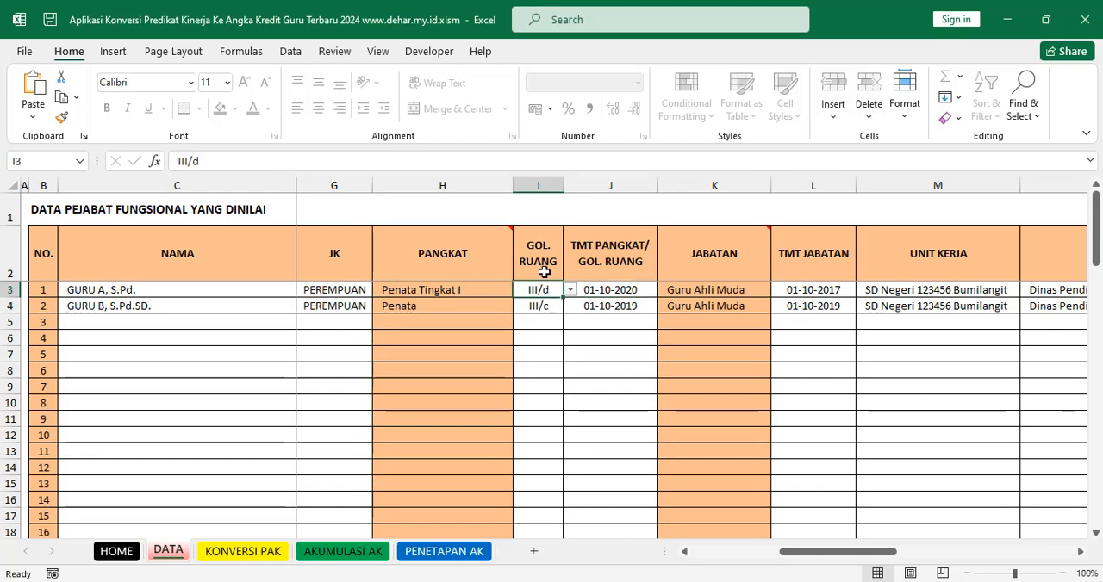
# Step: Compare the first teacher's TMT PANGKAT/GOL. RUANG date with the TMT JABATAN date, checking the GOL. RUANG and JABATAN cells
pyautogui.click(613, 290)
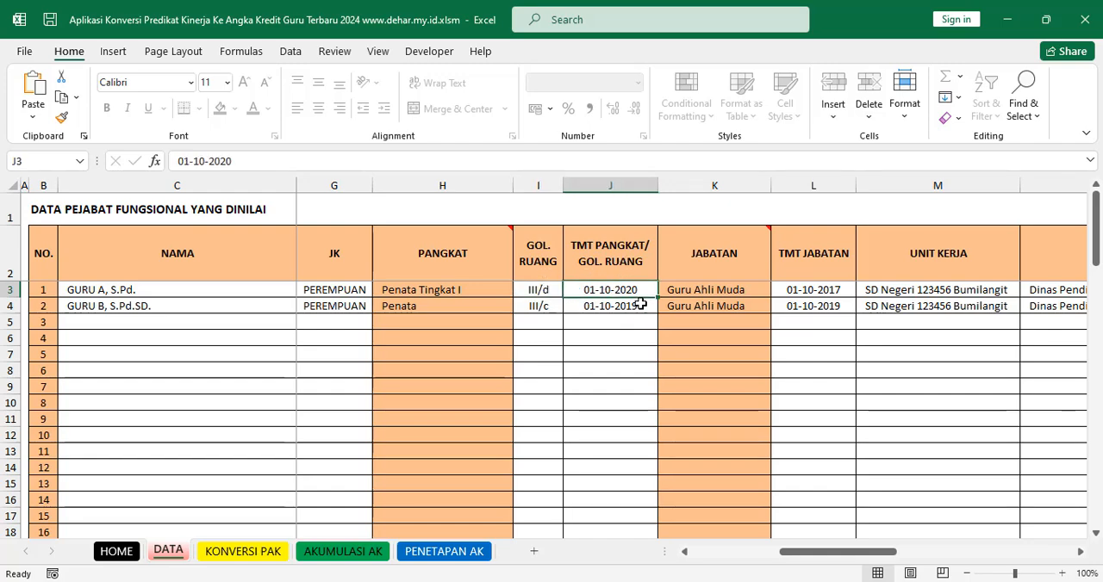
pyautogui.click(837, 276)
pyautogui.click(827, 290)
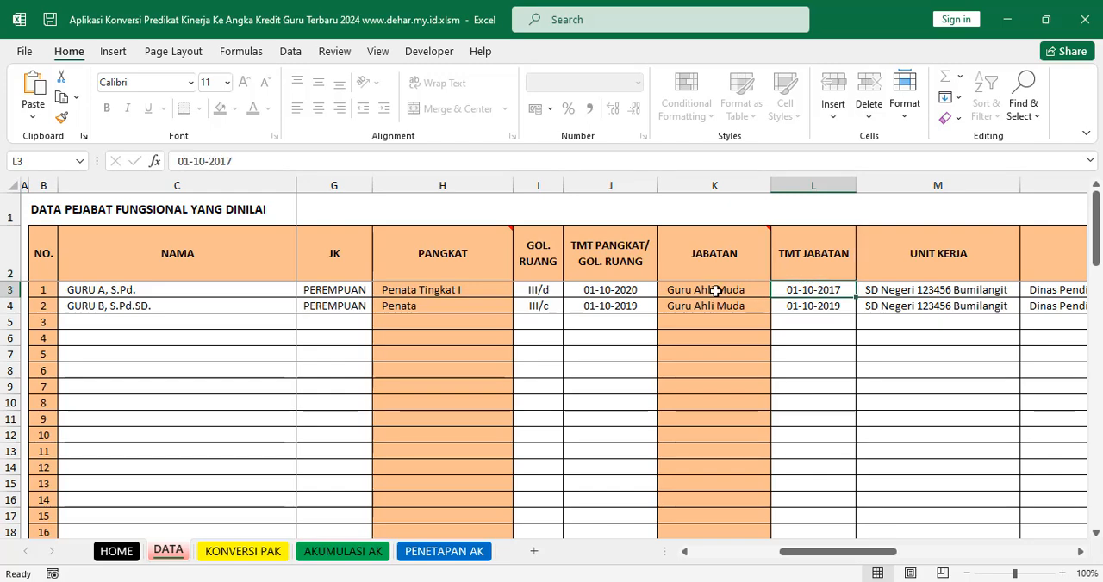
pyautogui.click(716, 290)
pyautogui.click(821, 290)
pyautogui.click(544, 290)
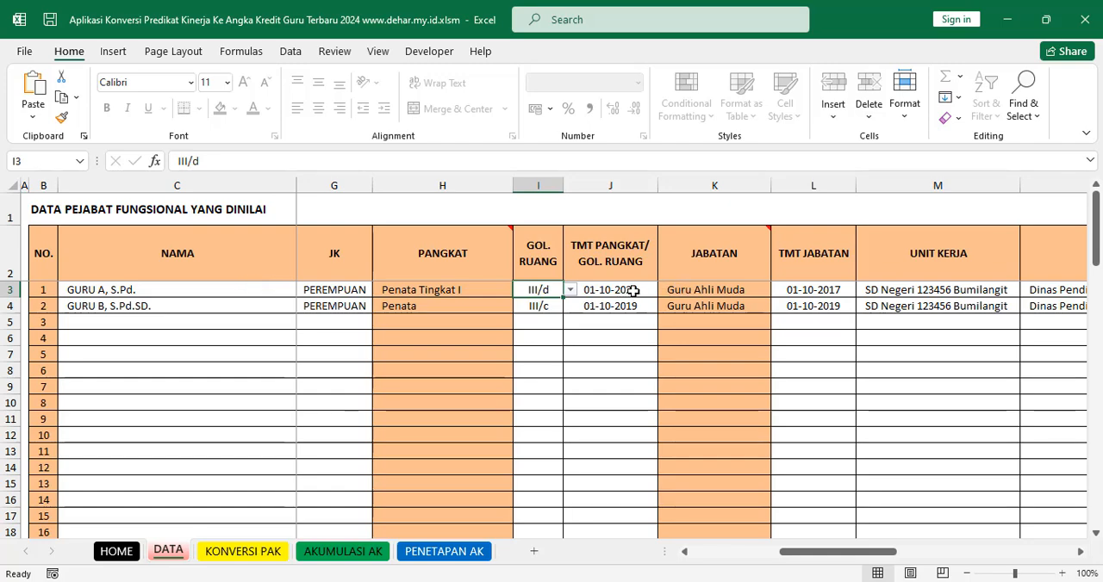
pyautogui.click(841, 291)
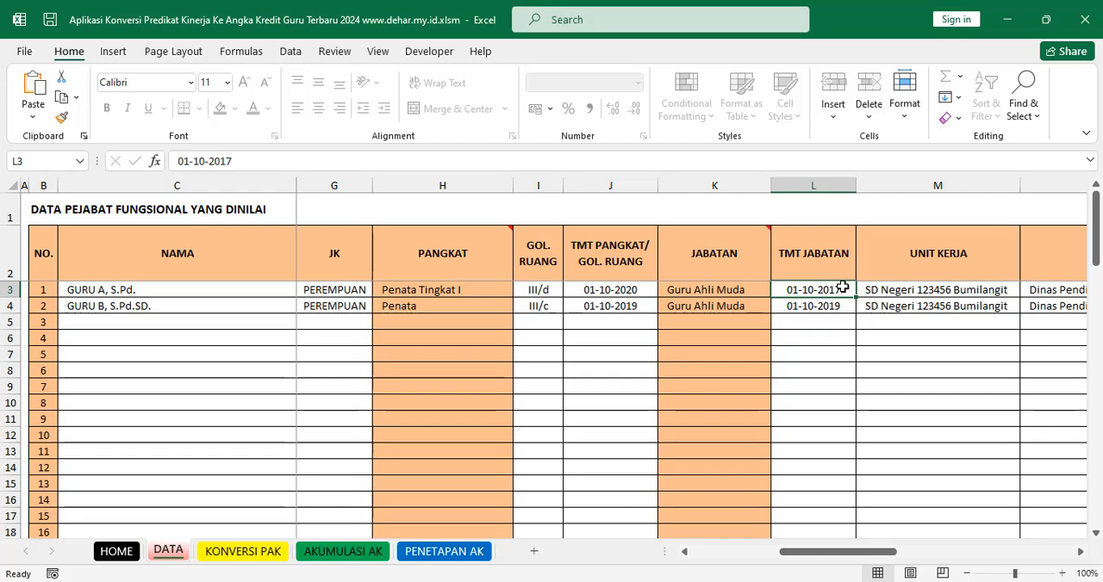
pyautogui.click(745, 291)
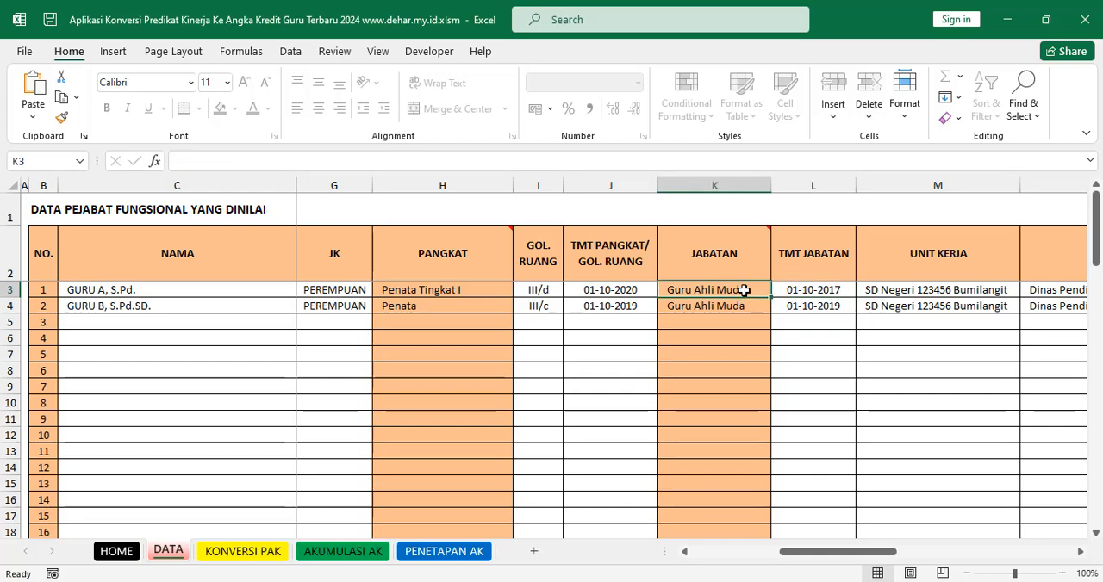
pyautogui.click(799, 289)
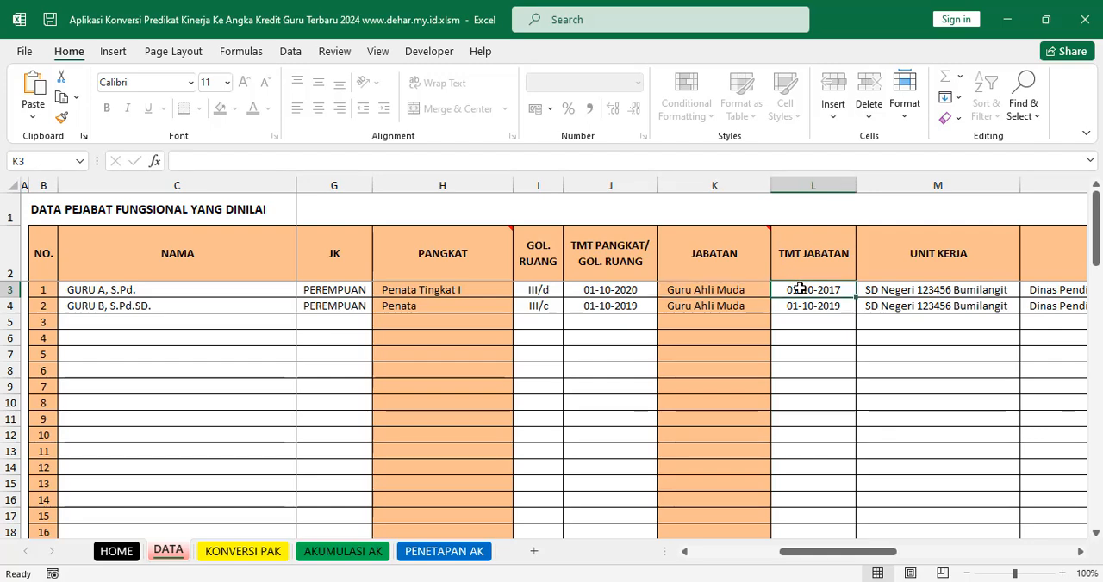
# Step: Examine the second teacher's GOL. RUANG, TMT PANGKAT/GOL. RUANG, JABATAN and TMT JABATAN cells
pyautogui.click(539, 307)
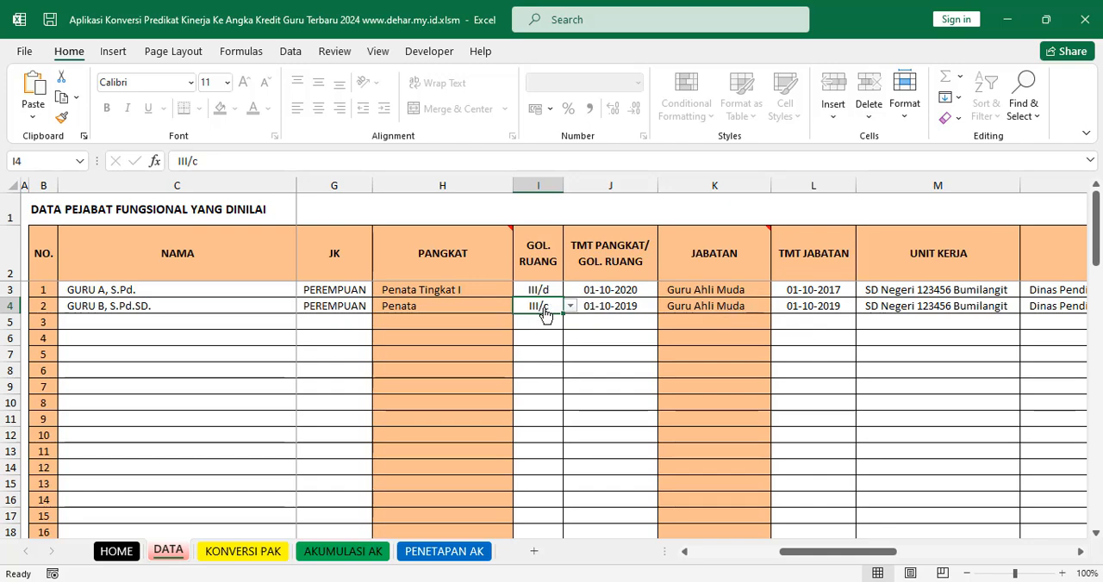
pyautogui.click(614, 307)
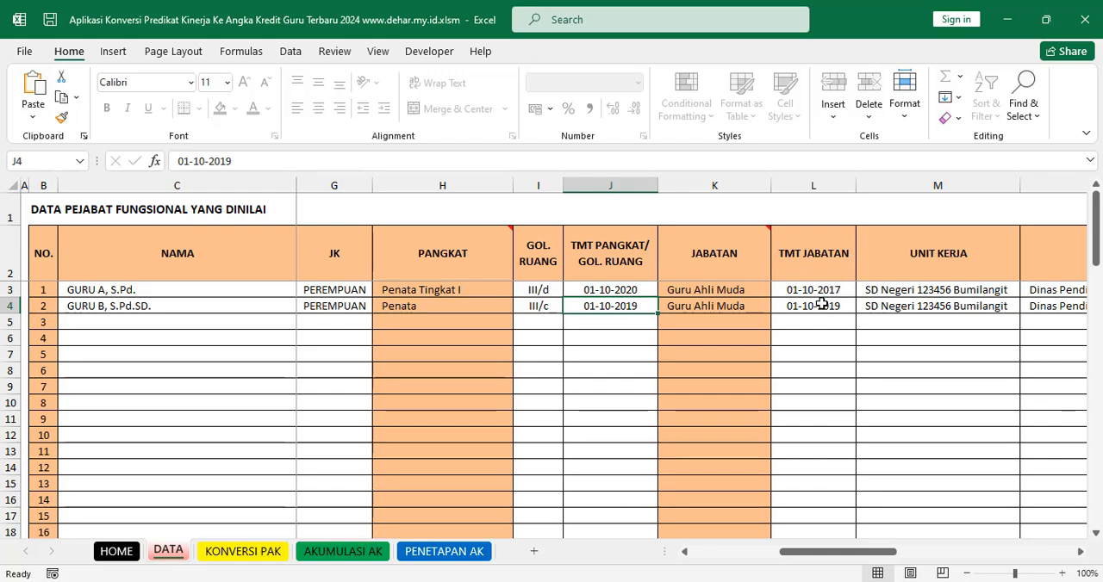
pyautogui.click(744, 308)
pyautogui.click(813, 306)
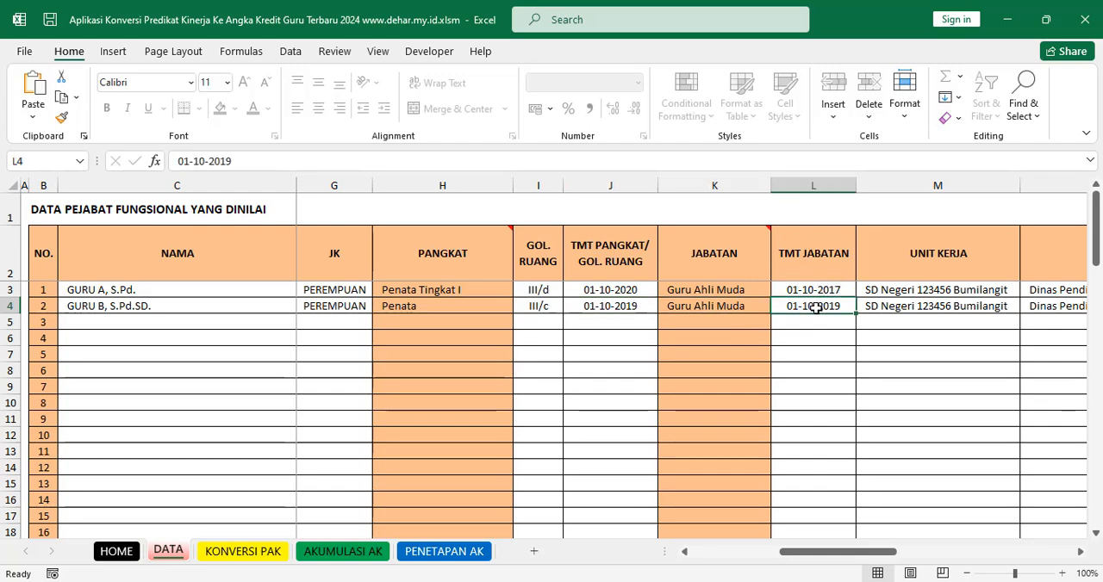
pyautogui.click(725, 312)
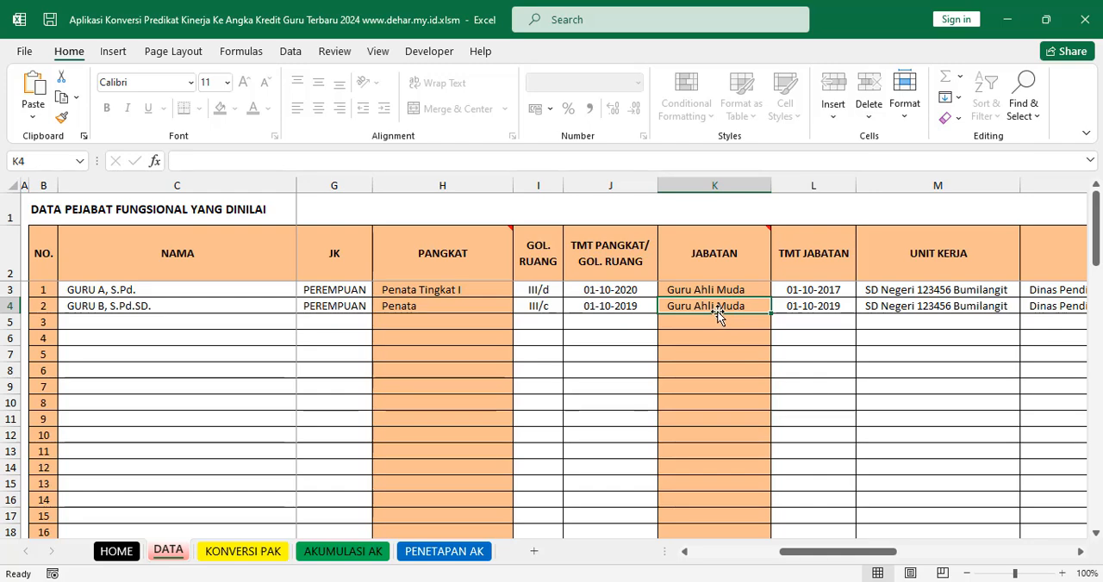
pyautogui.click(552, 309)
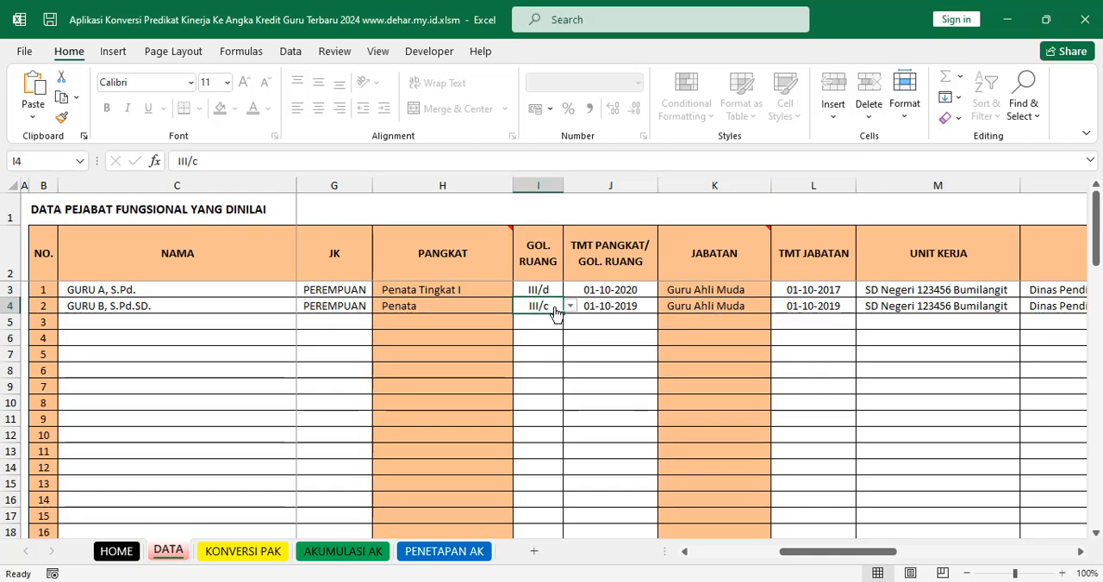
# Step: Check the first teacher's GOL. RUANG against JABATAN, and compare both teachers' TMT JABATAN dates
pyautogui.click(549, 290)
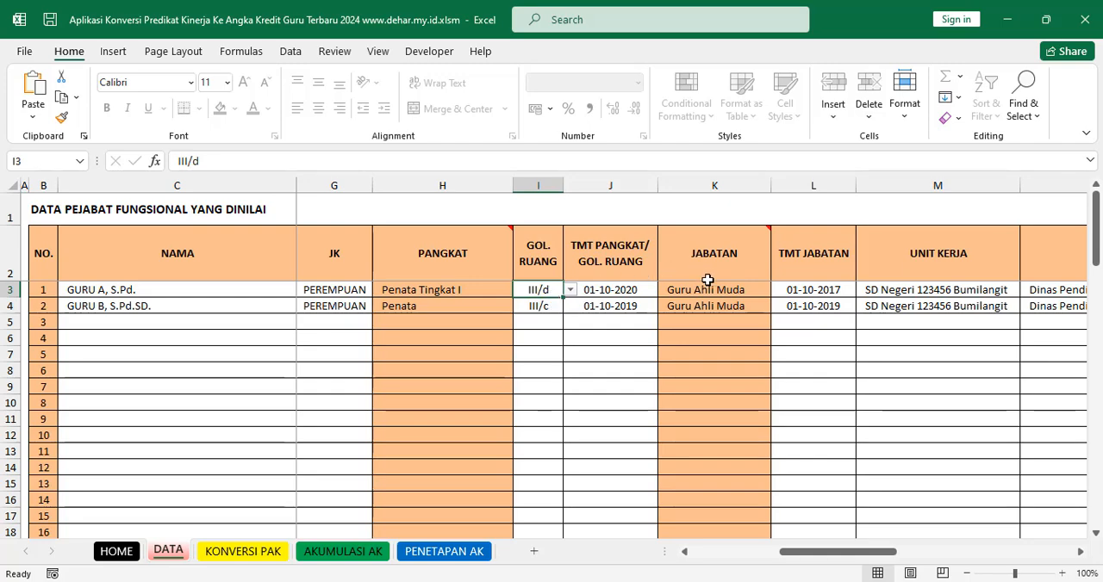
pyautogui.click(737, 293)
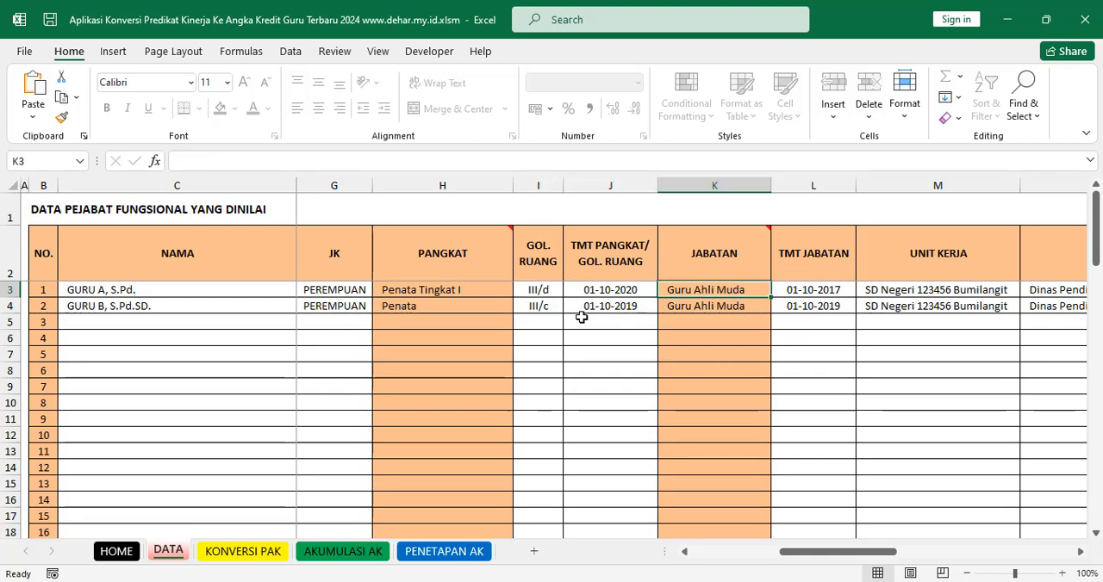
pyautogui.click(539, 290)
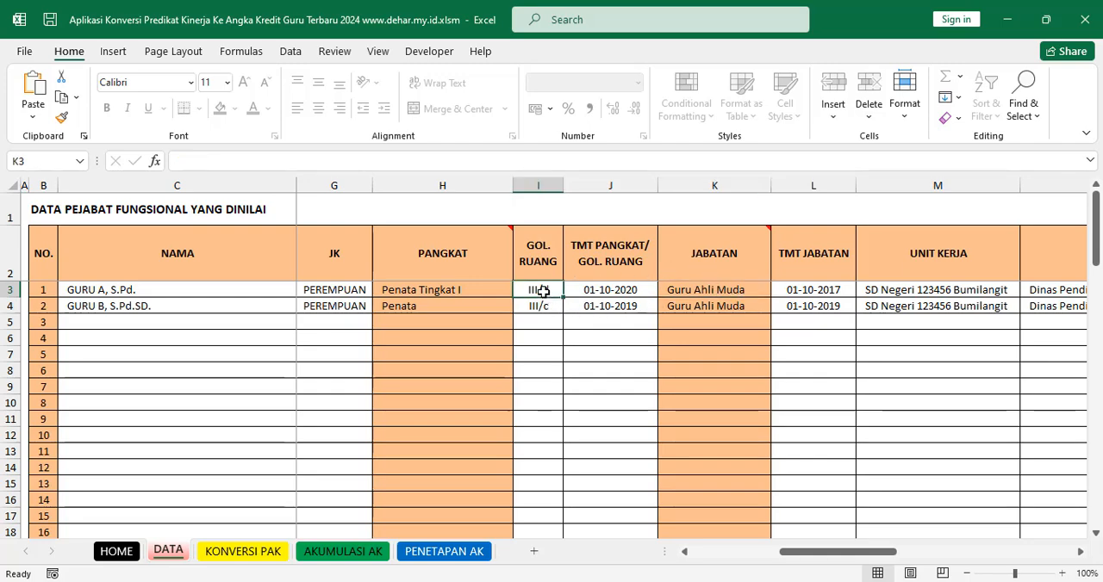
pyautogui.click(805, 293)
pyautogui.click(829, 305)
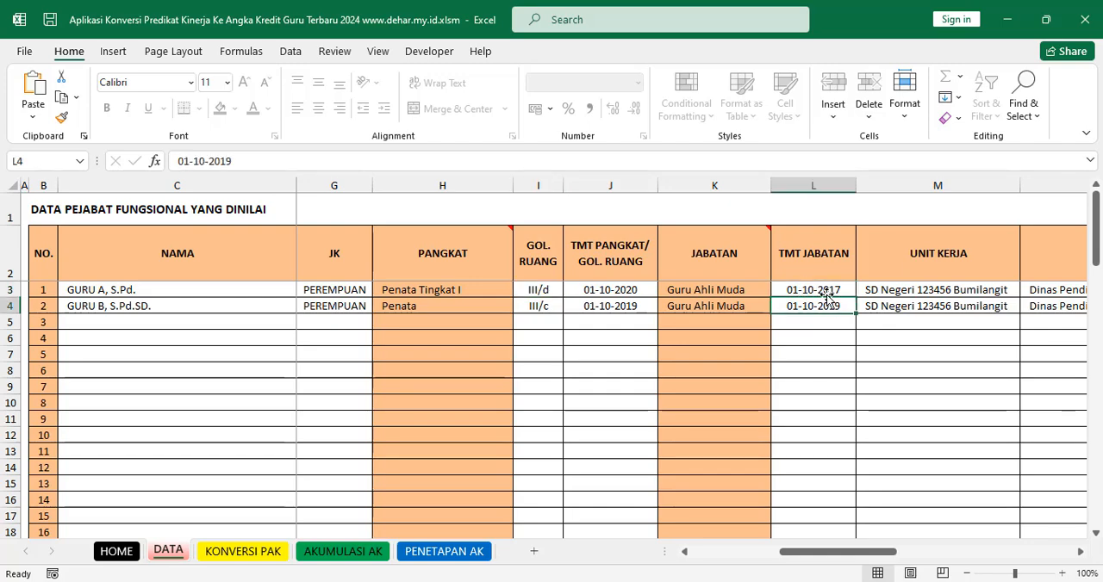
pyautogui.click(826, 290)
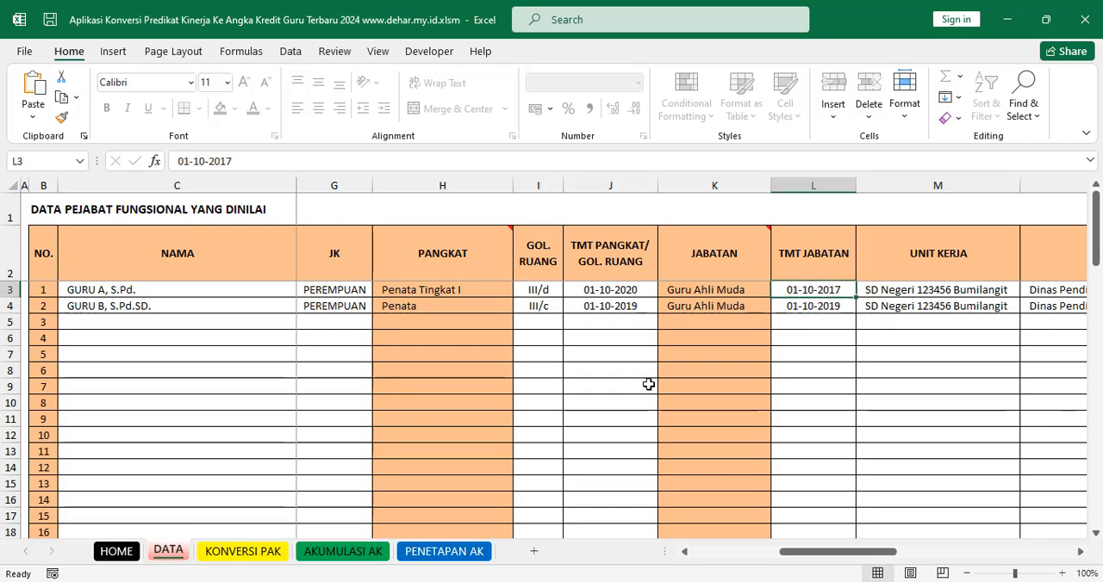
# Step: Switch to the Unduhan folder, open Tabel Konversi.jpg maximized, and examine table A, ANGKA KREDIT JF, up close
pyautogui.moveTo(533, 581)
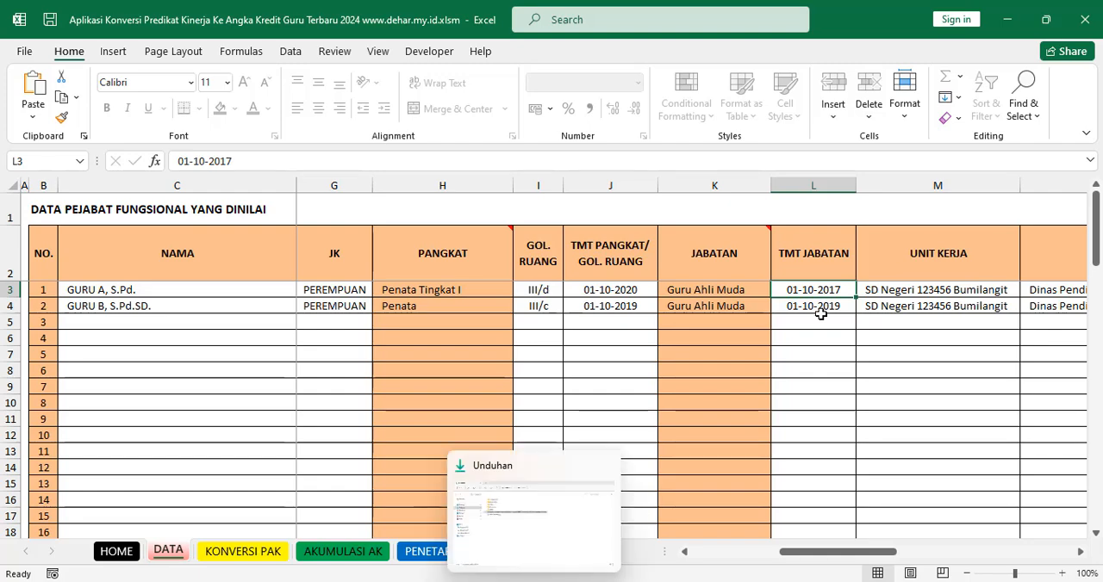
pyautogui.click(533, 581)
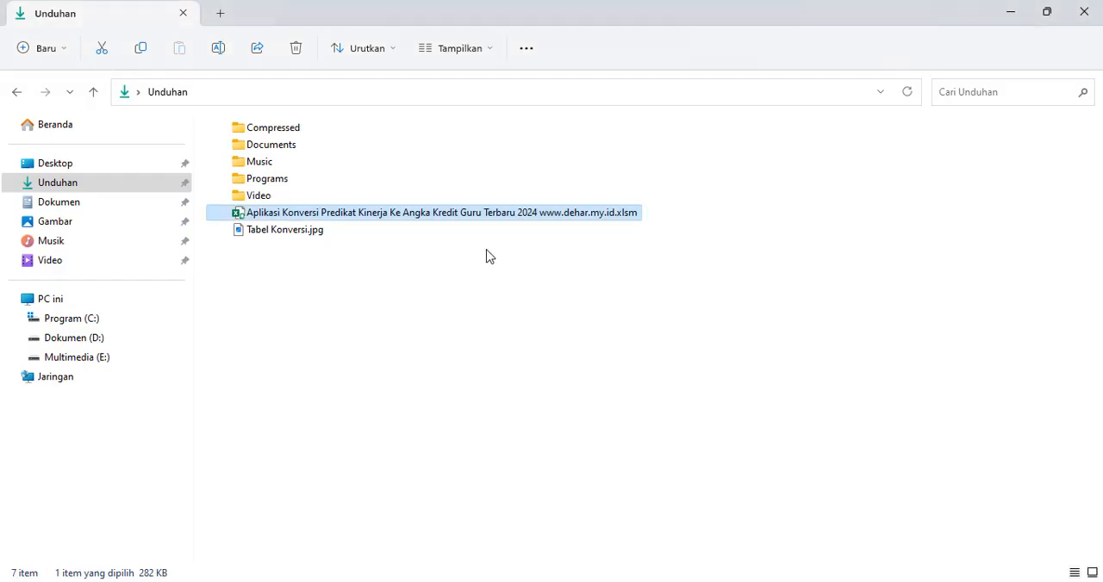
pyautogui.click(316, 234)
pyautogui.press('Return')
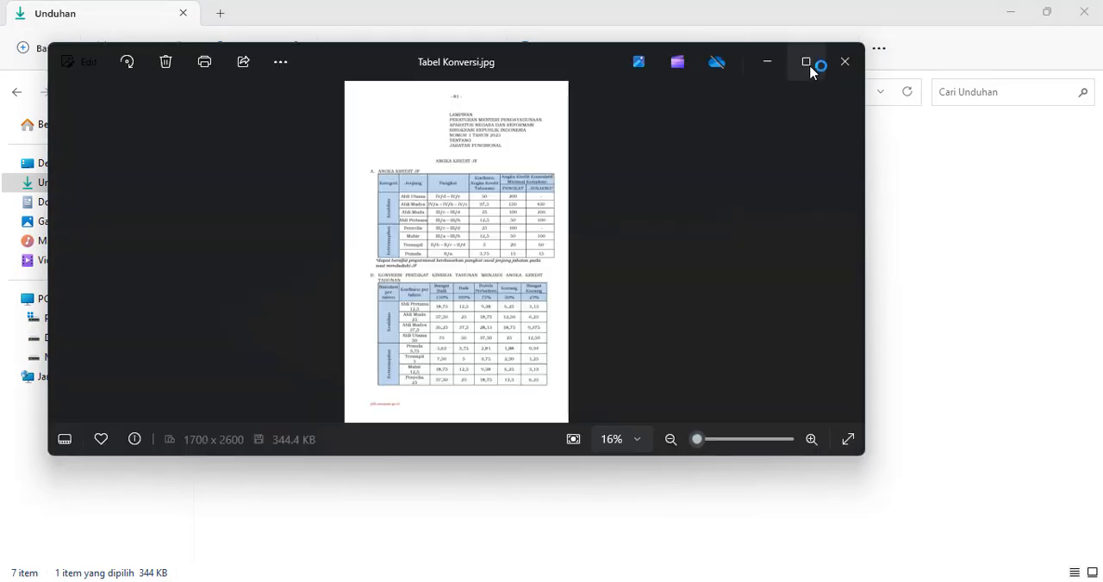
pyautogui.click(808, 64)
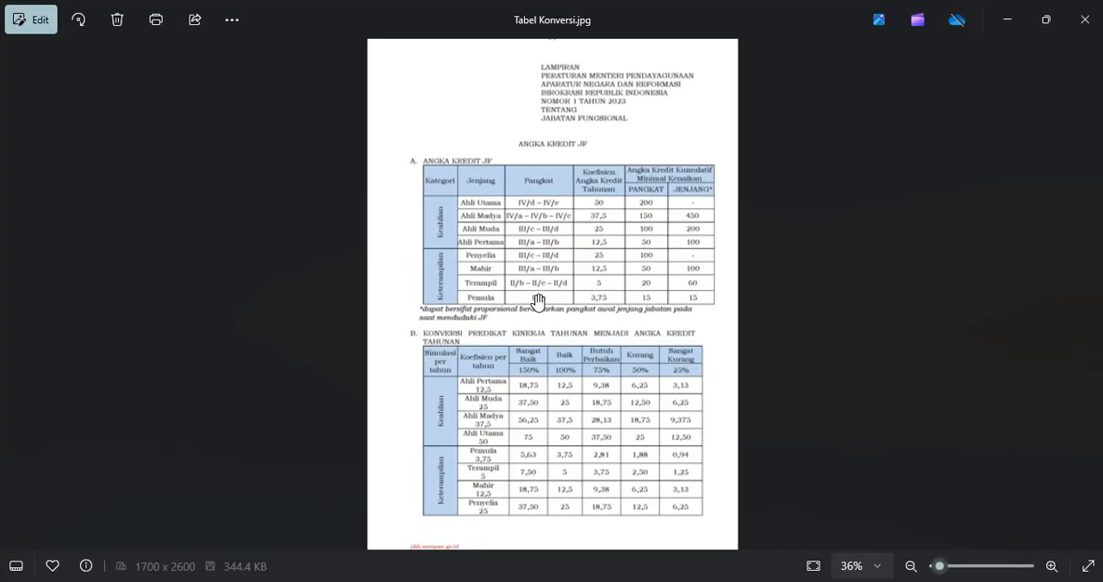
pyautogui.scroll(5, 552, 311)
pyautogui.moveTo(562, 125); pyautogui.dragTo(579, 217)
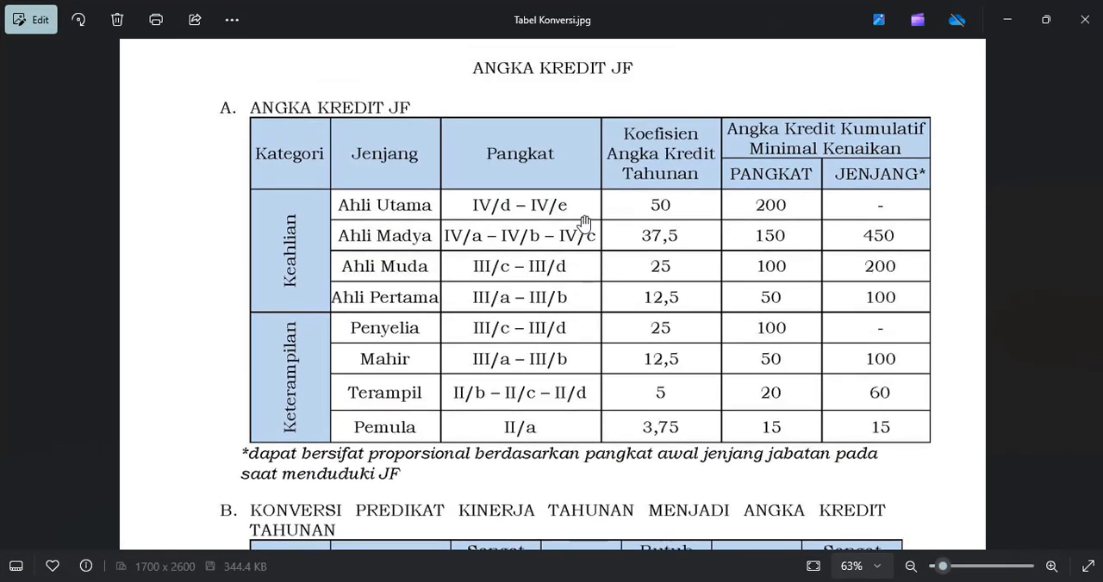